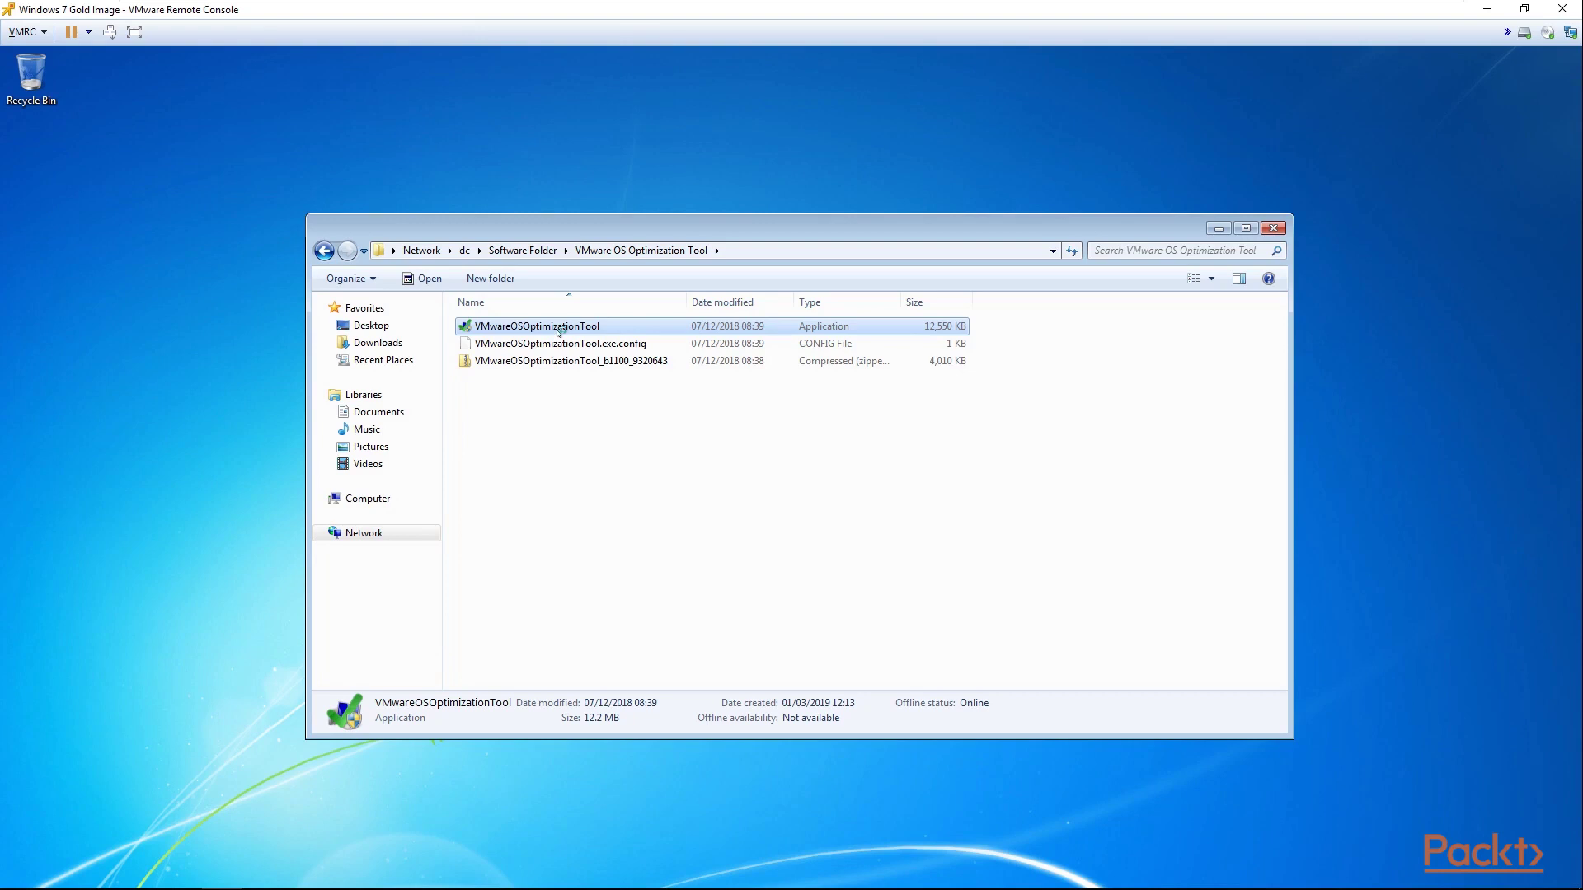
Step: Launch the VMwareOSOptimizationTool application from the network software folder and allow it to run
{"action": "double_click", "coordinate": [559, 328]}
{"action": "left_click", "coordinate": [872, 525]}
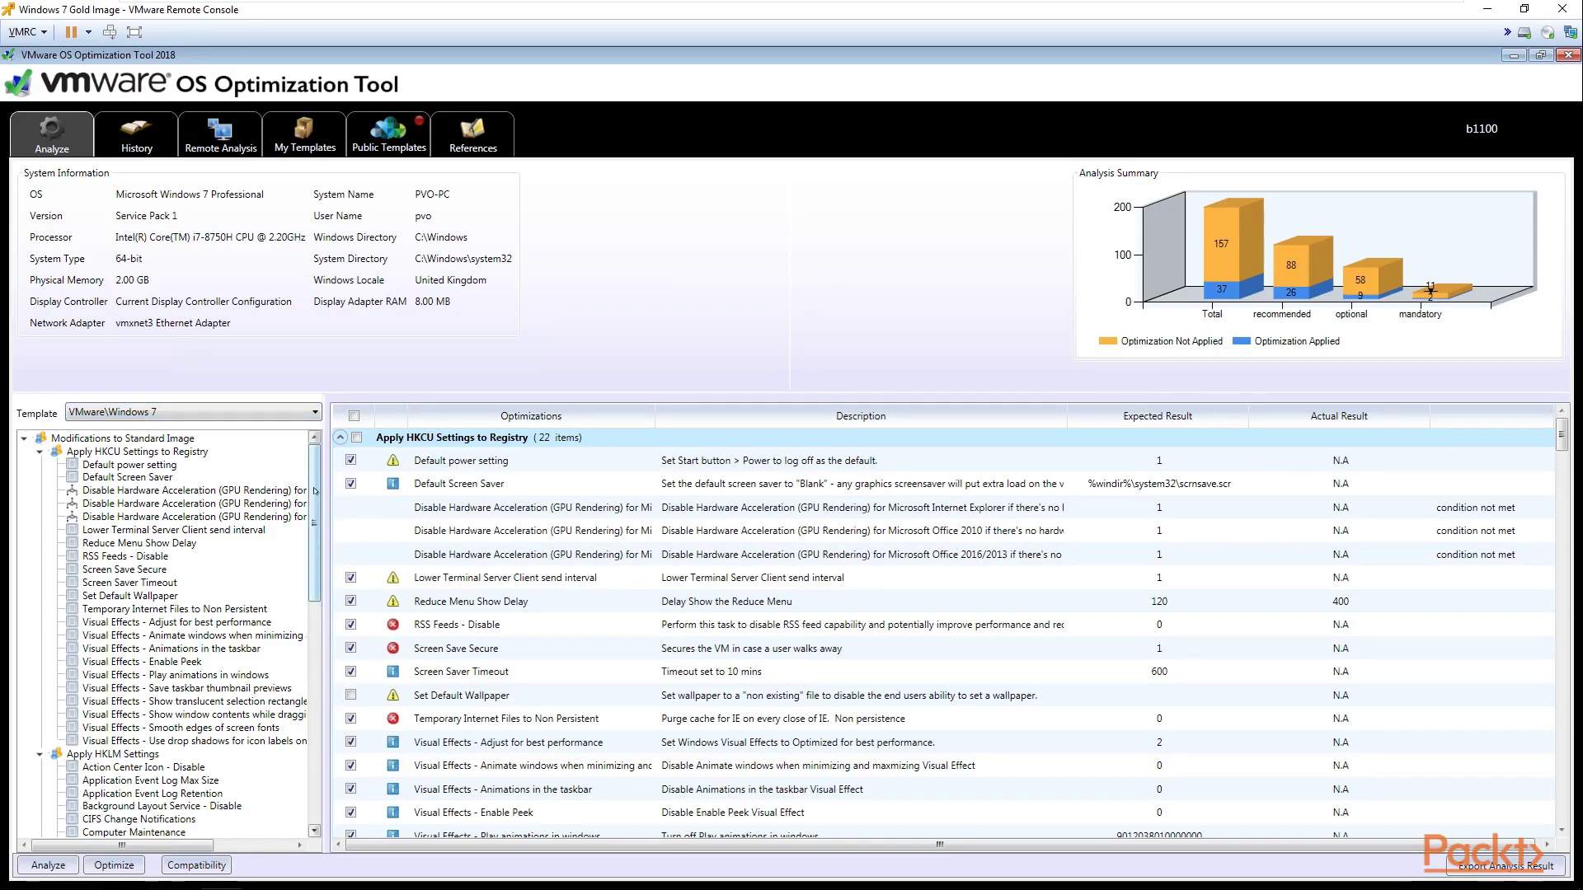
Step: Examine the optimization groups and individual settings in the VMware\Windows 7 template, including their descriptions and expected results
{"action": "left_click_drag", "start_coordinate": [314, 491], "coordinate": [302, 618]}
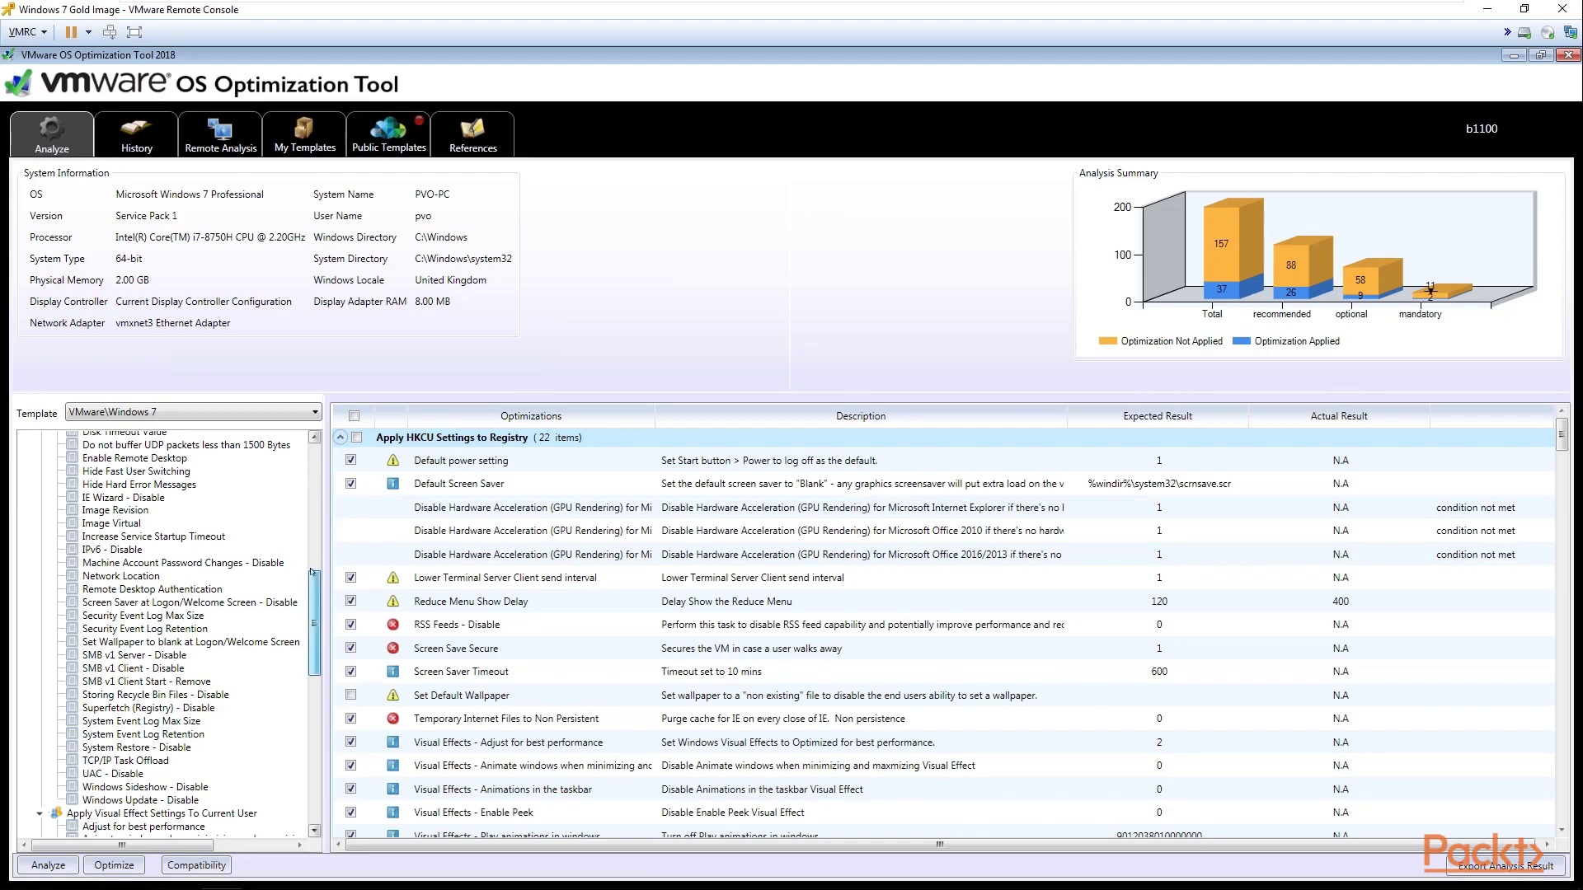
{"action": "scroll", "coordinate": [214, 493], "scroll_direction": "up", "scroll_amount": 3}
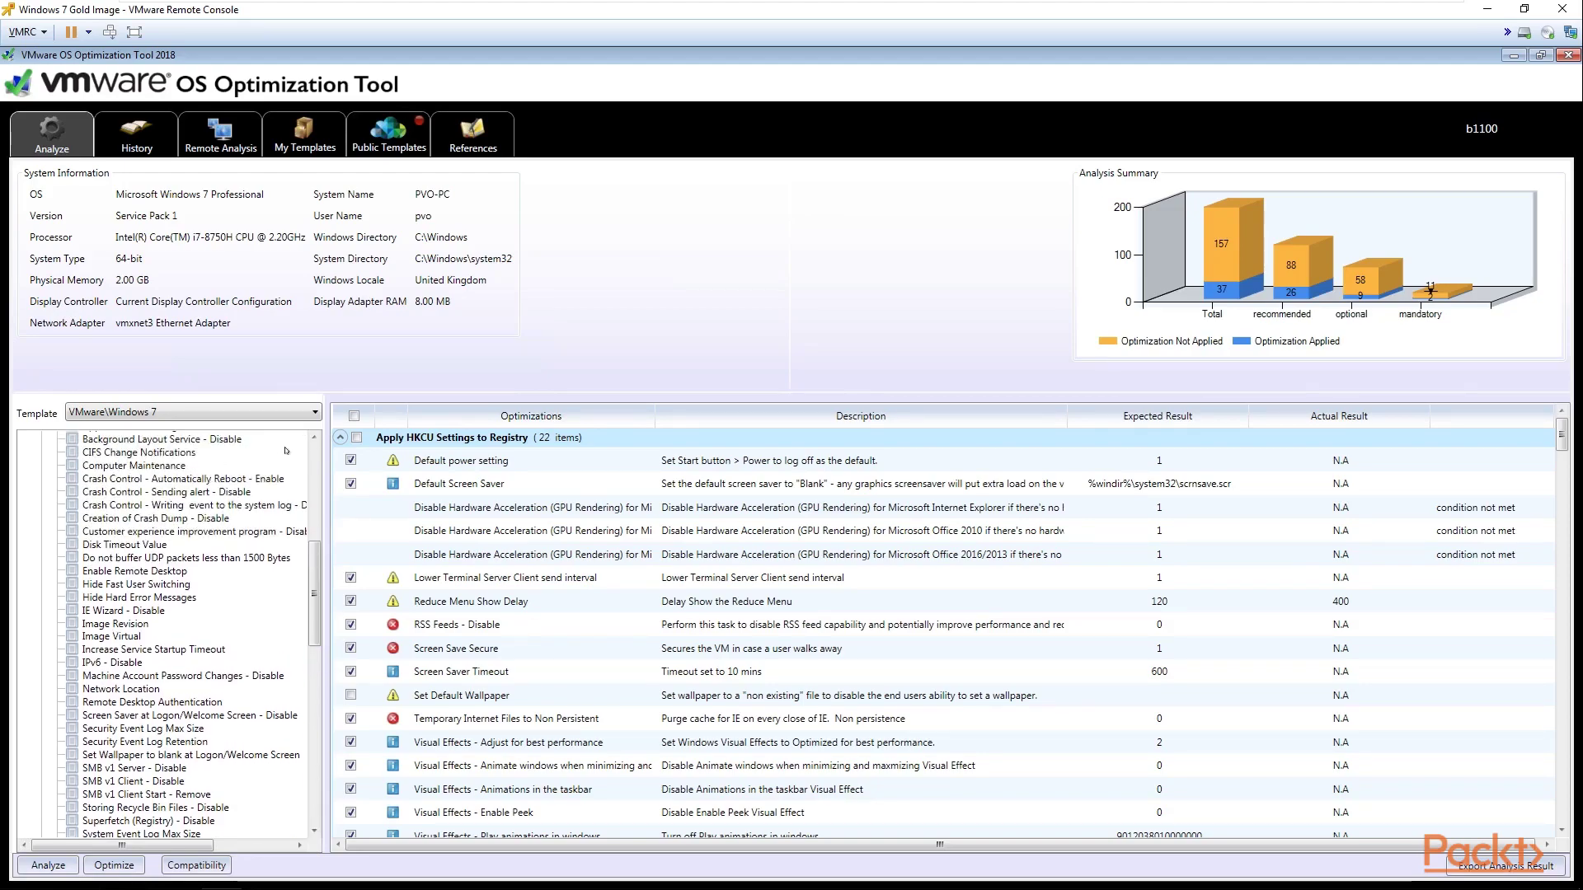
{"action": "left_click", "coordinate": [314, 438]}
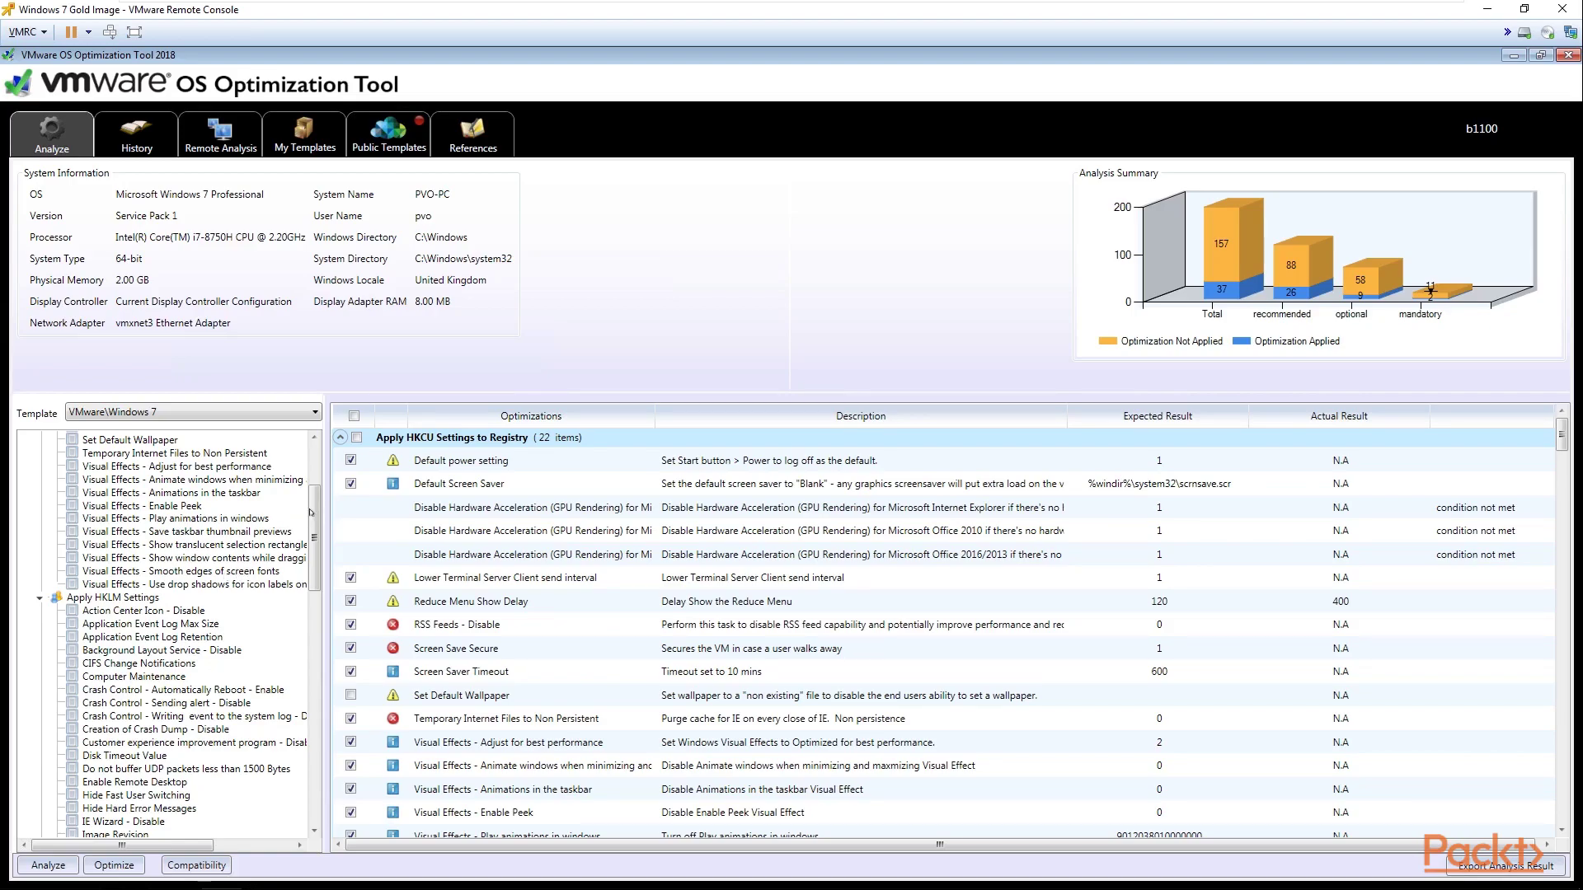
{"action": "left_click_drag", "start_coordinate": [311, 512], "coordinate": [313, 739]}
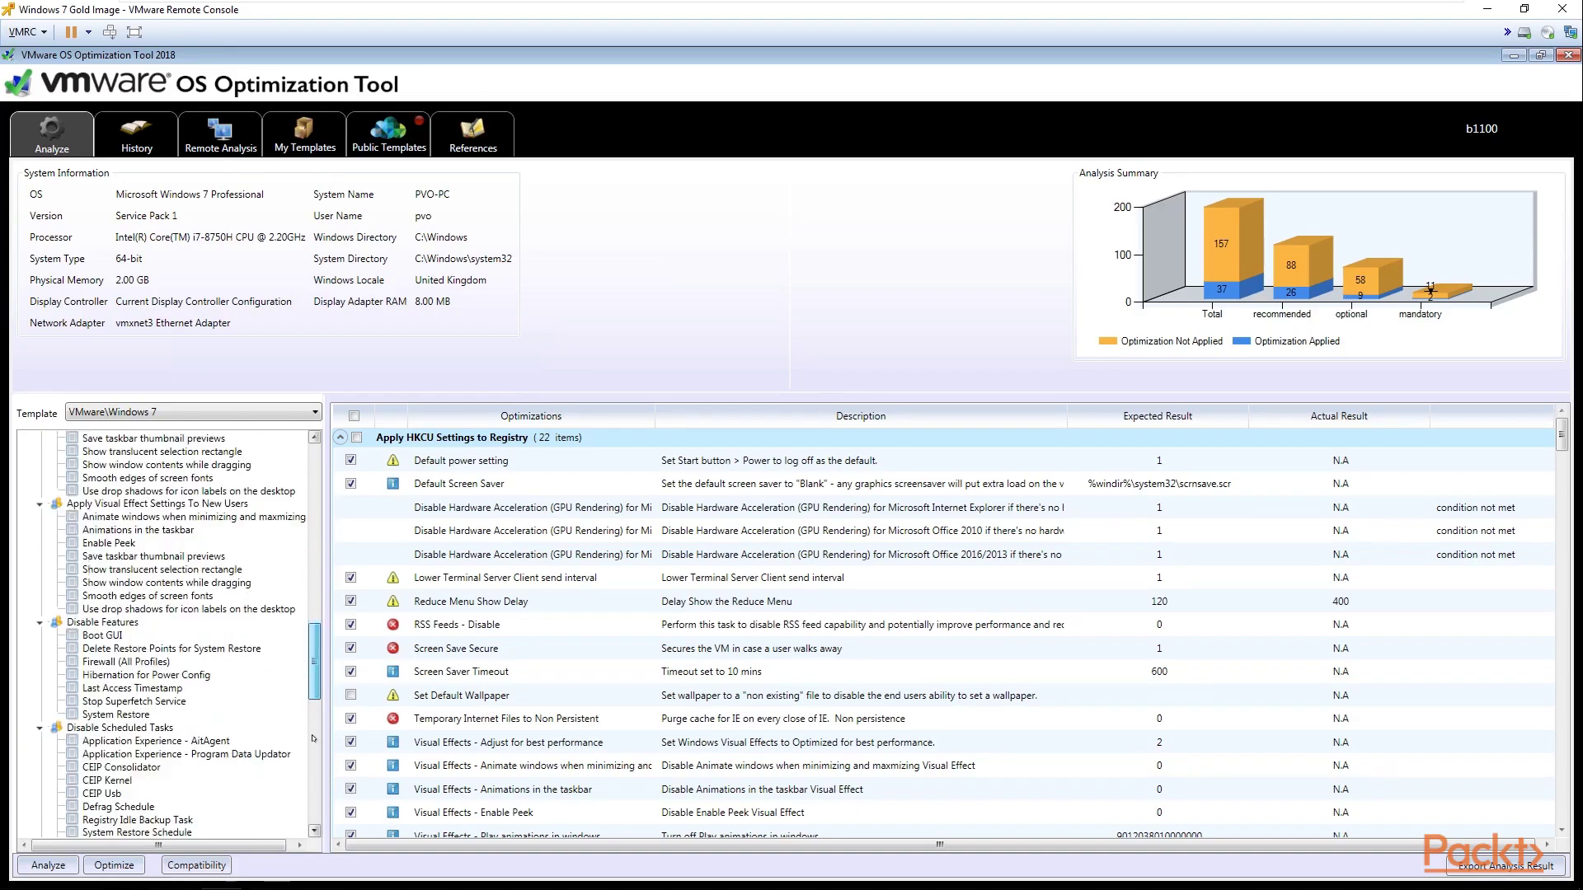
{"action": "scroll", "coordinate": [288, 440], "scroll_direction": "up", "scroll_amount": 20}
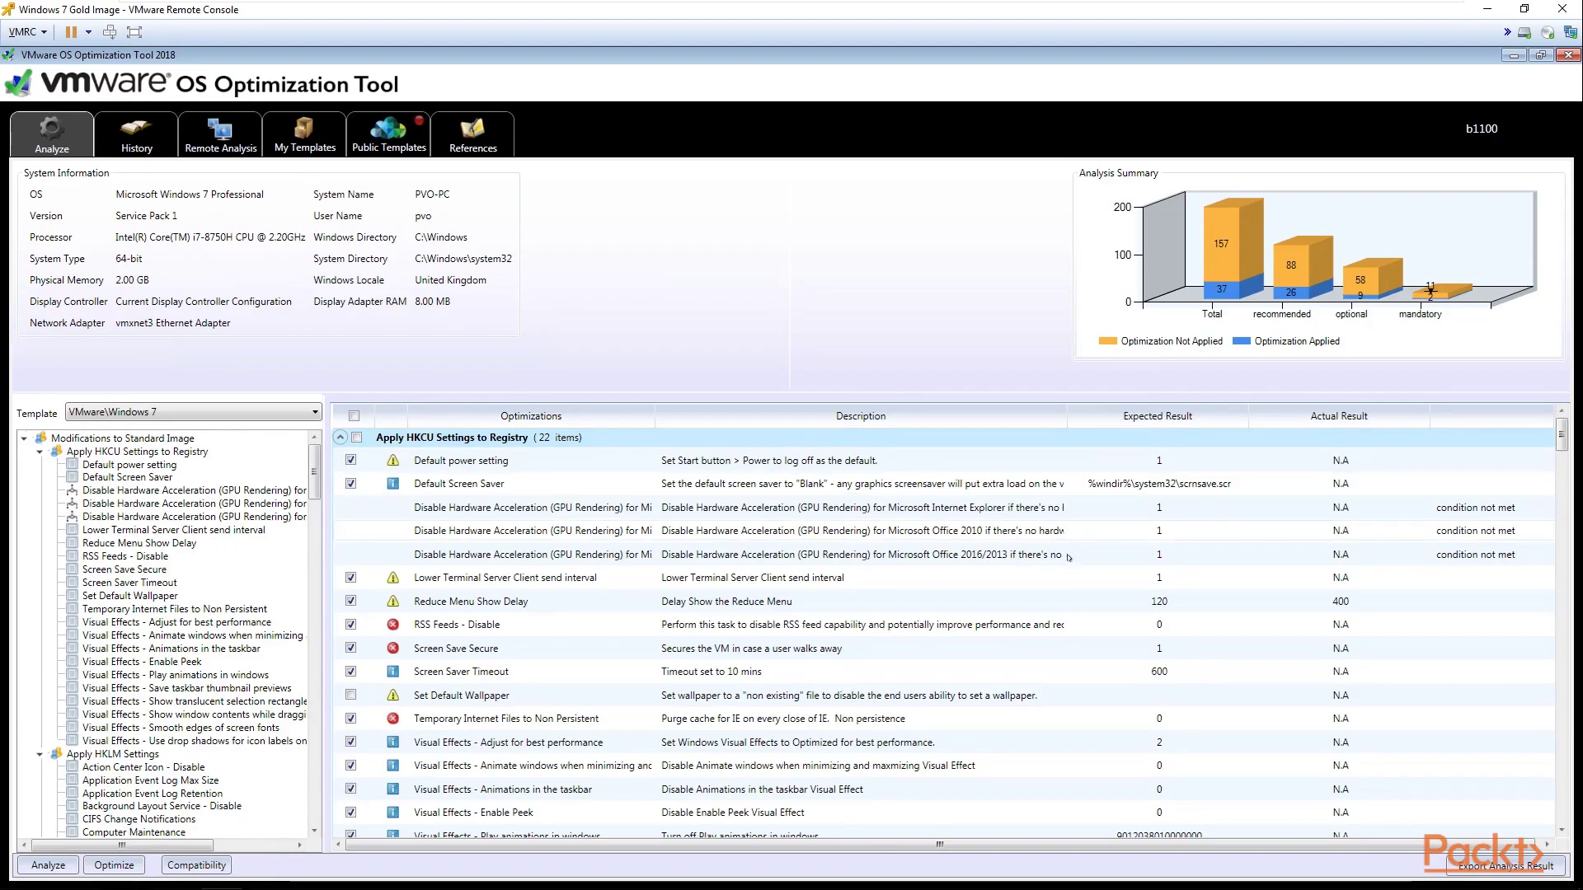
{"action": "scroll", "coordinate": [239, 507], "scroll_direction": "right", "scroll_amount": 3}
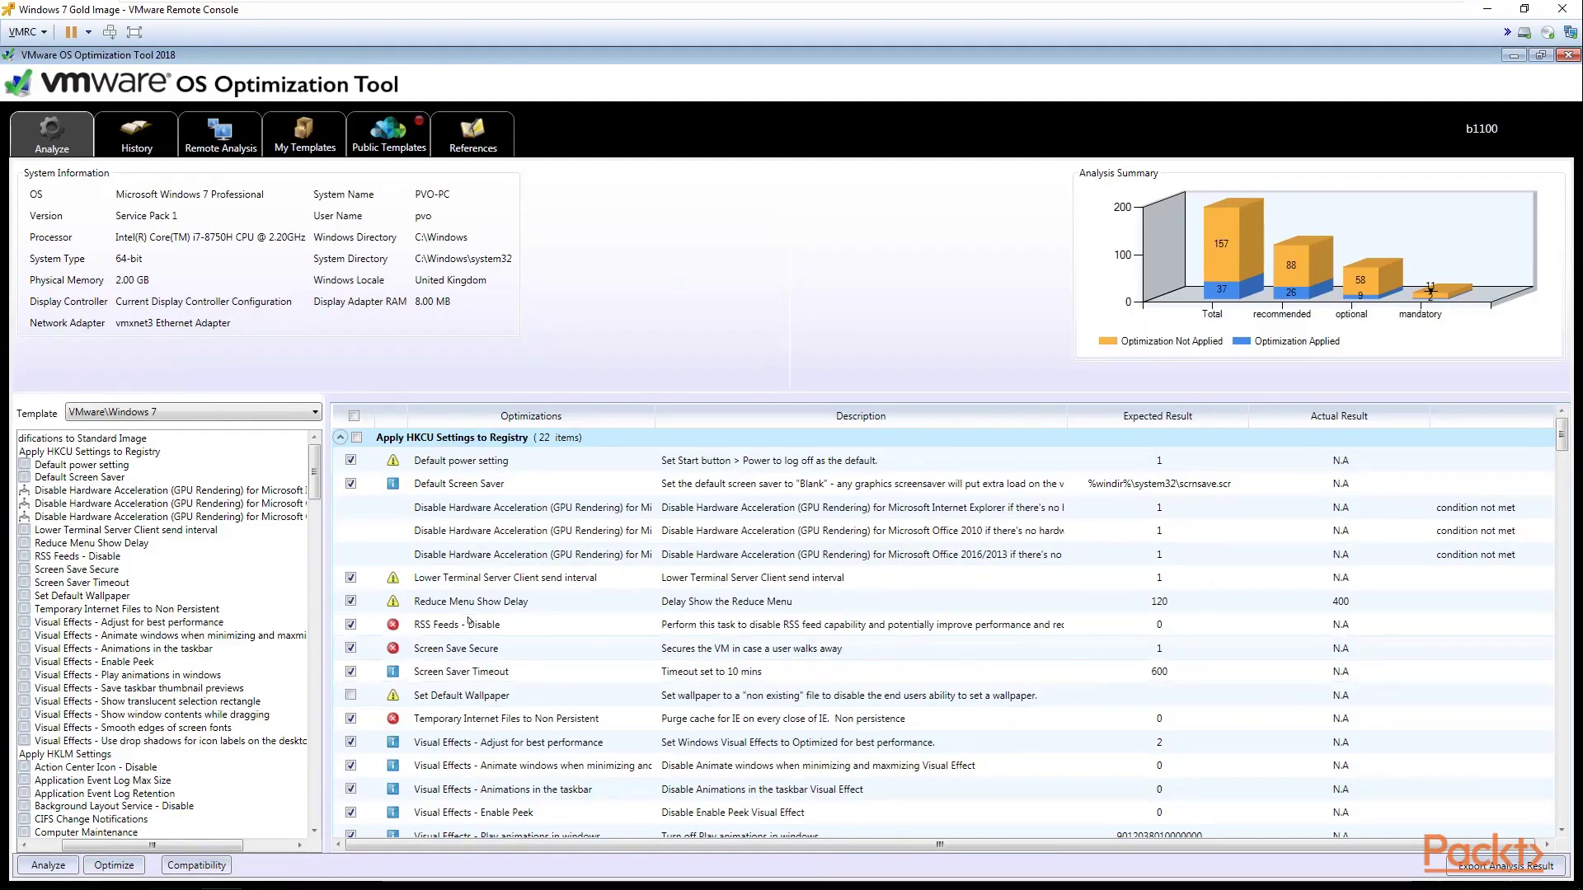
{"action": "scroll", "coordinate": [578, 616], "scroll_direction": "down", "scroll_amount": 1}
{"action": "scroll", "coordinate": [577, 616], "scroll_direction": "down", "scroll_amount": 1}
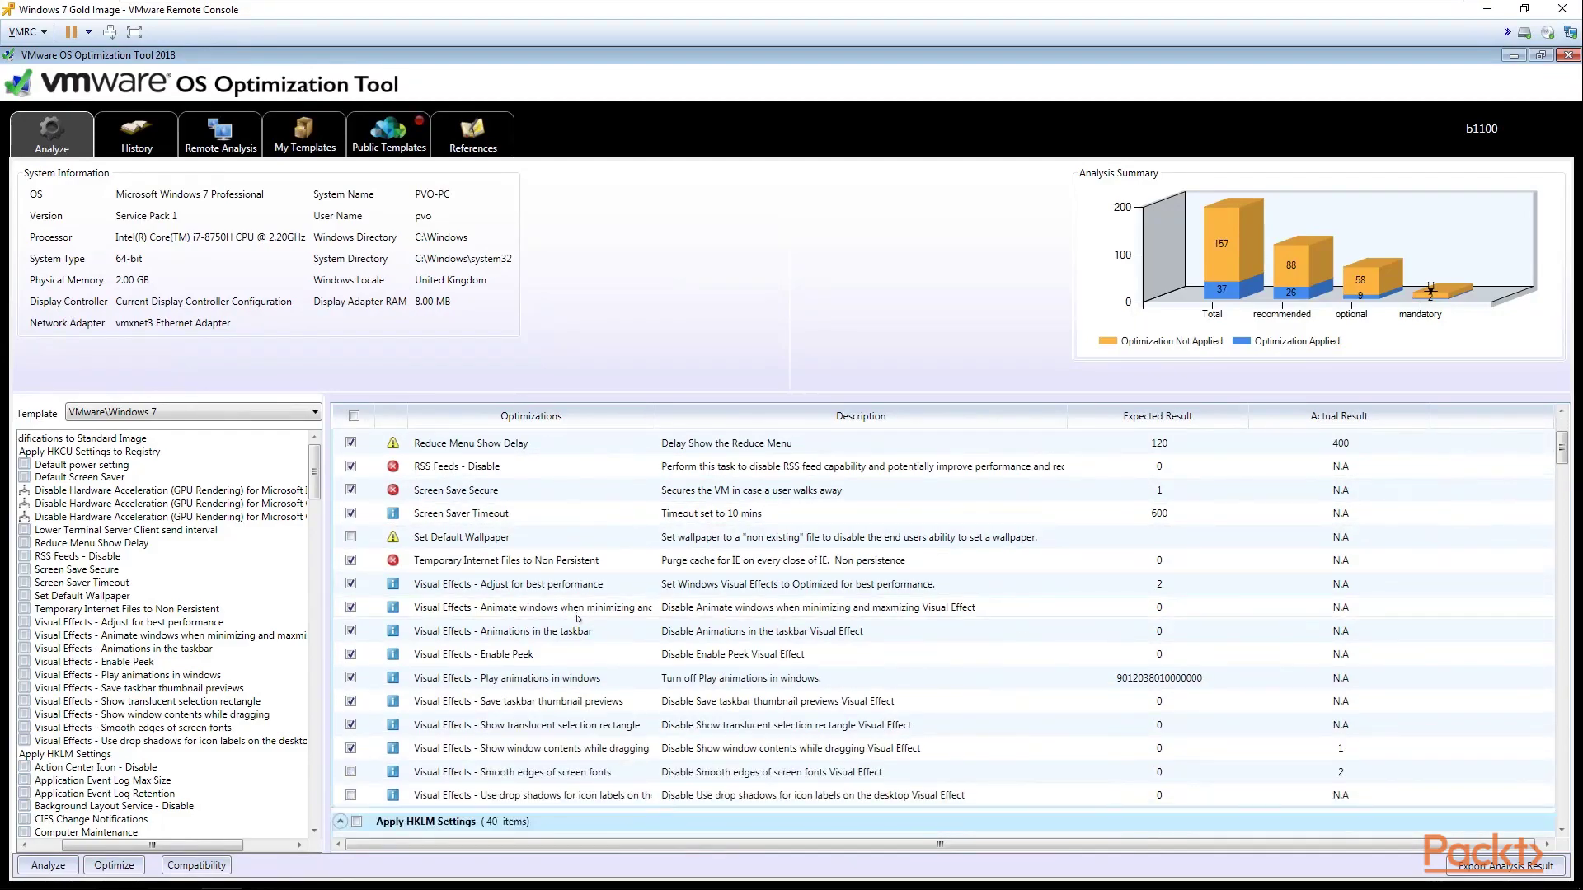
{"action": "scroll", "coordinate": [578, 617], "scroll_direction": "up", "scroll_amount": 3}
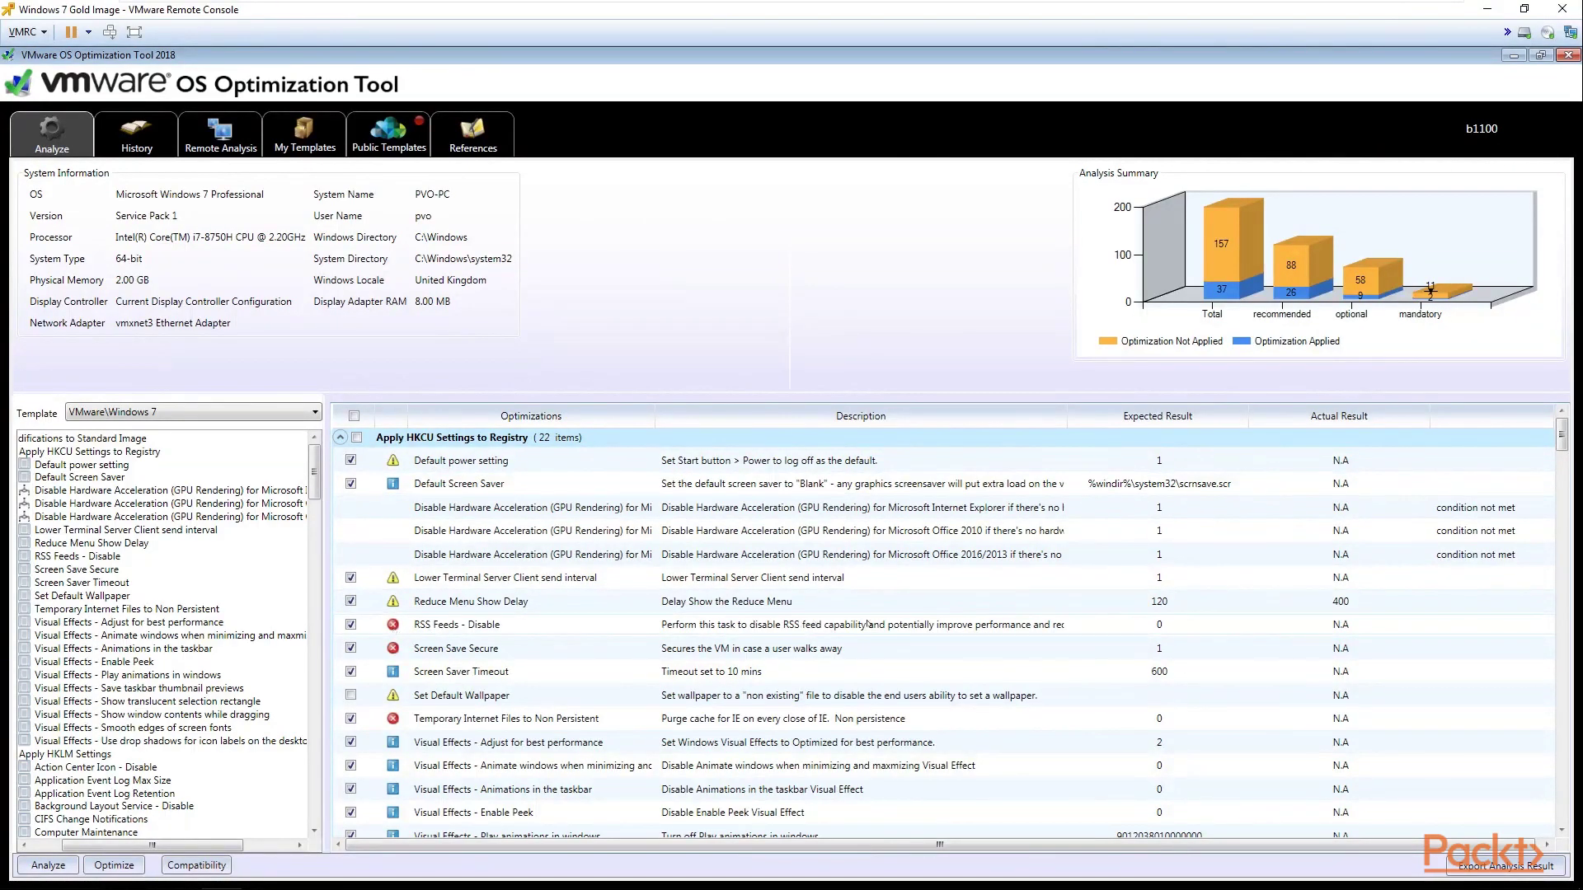
Step: Include every item of the Apply HKCU Settings to Registry group and run the optimization on the Windows 7 image
{"action": "left_click", "coordinate": [350, 601]}
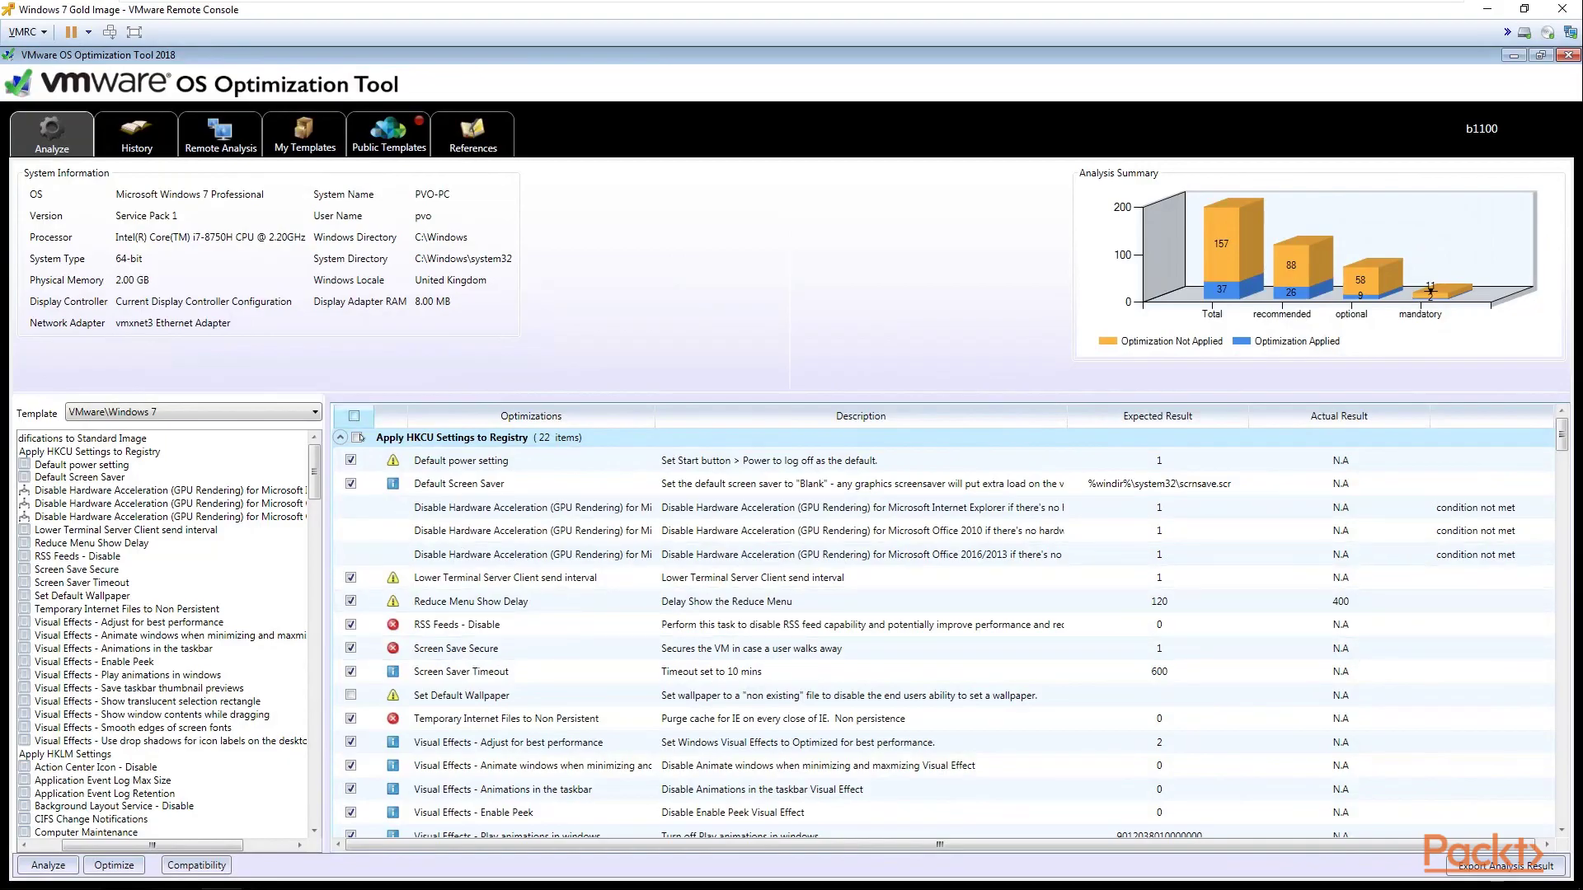
{"action": "left_click", "coordinate": [357, 438]}
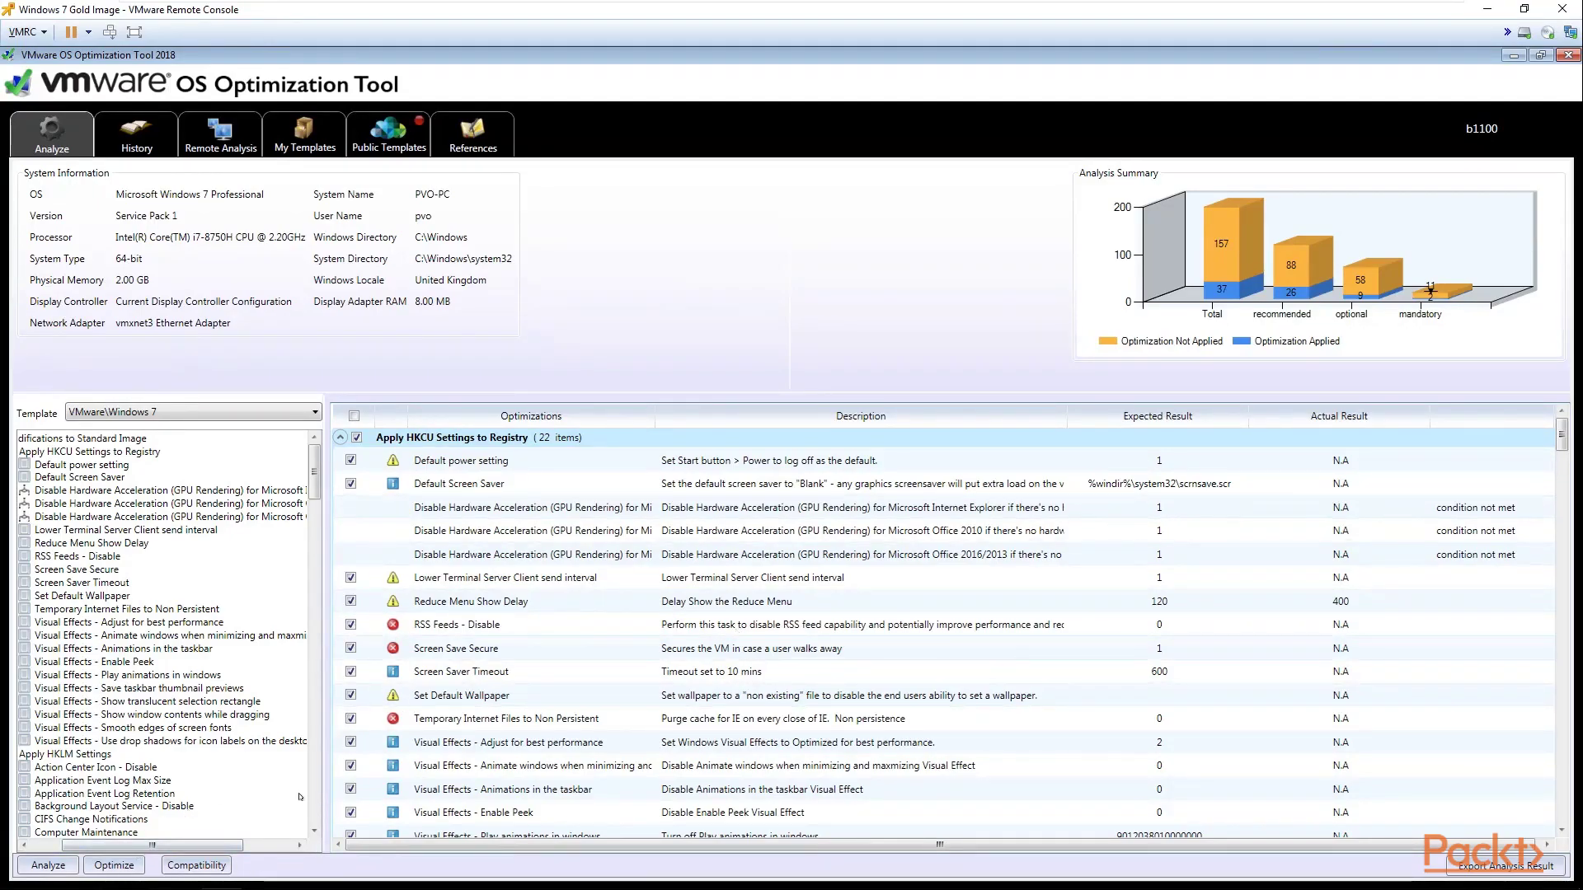
{"action": "left_click", "coordinate": [114, 865]}
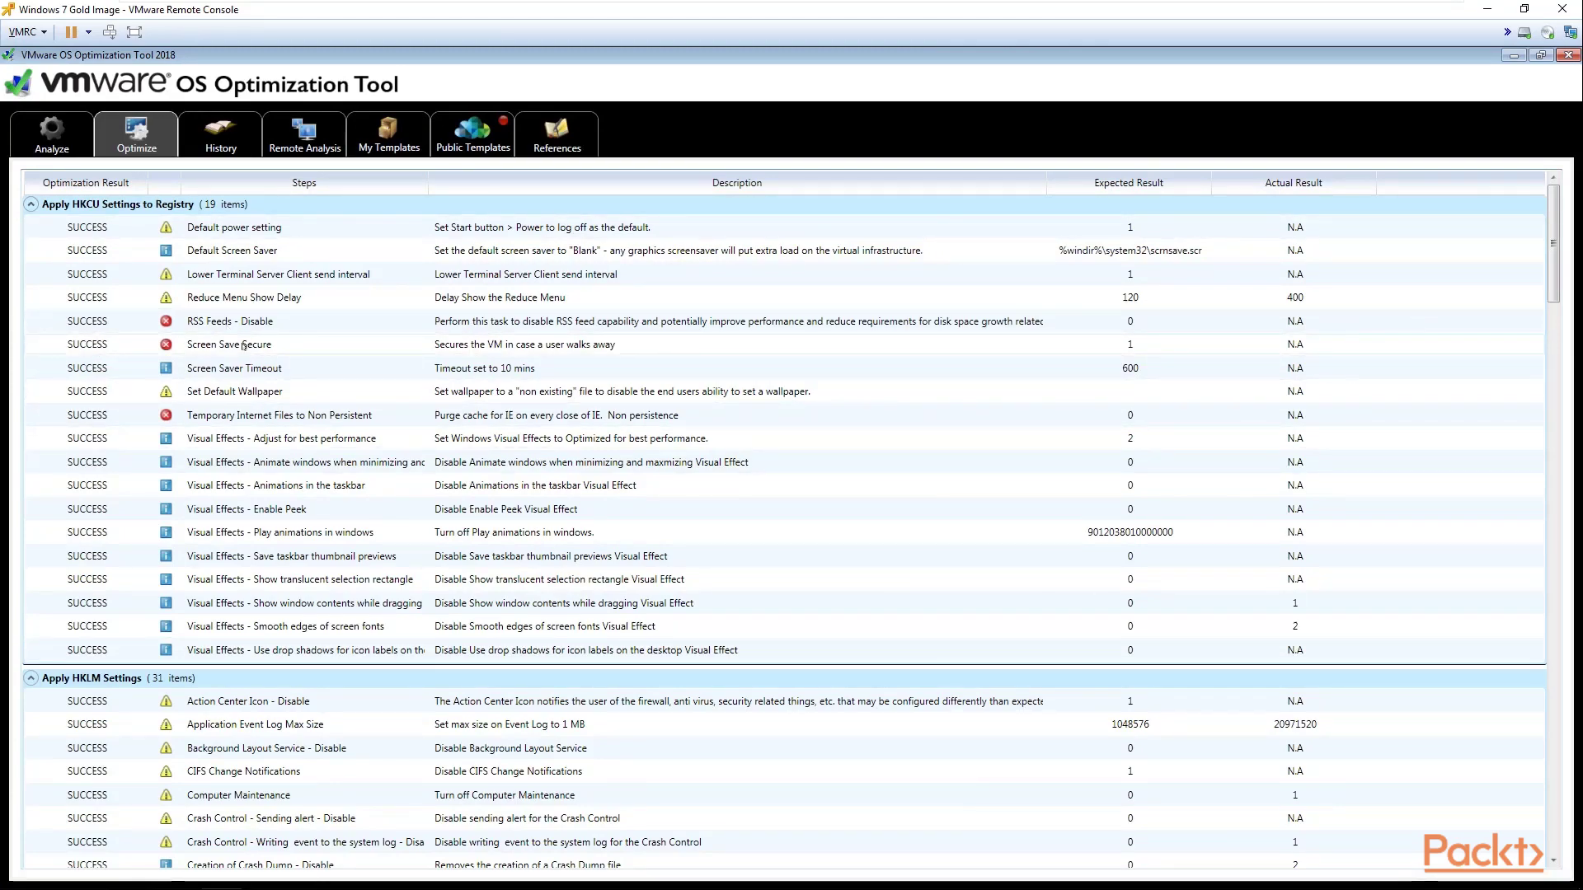
Step: Review the optimization results for the registry, visual effect, disabled feature and scheduled task groups
{"action": "scroll", "coordinate": [689, 347], "scroll_direction": "down", "scroll_amount": 7}
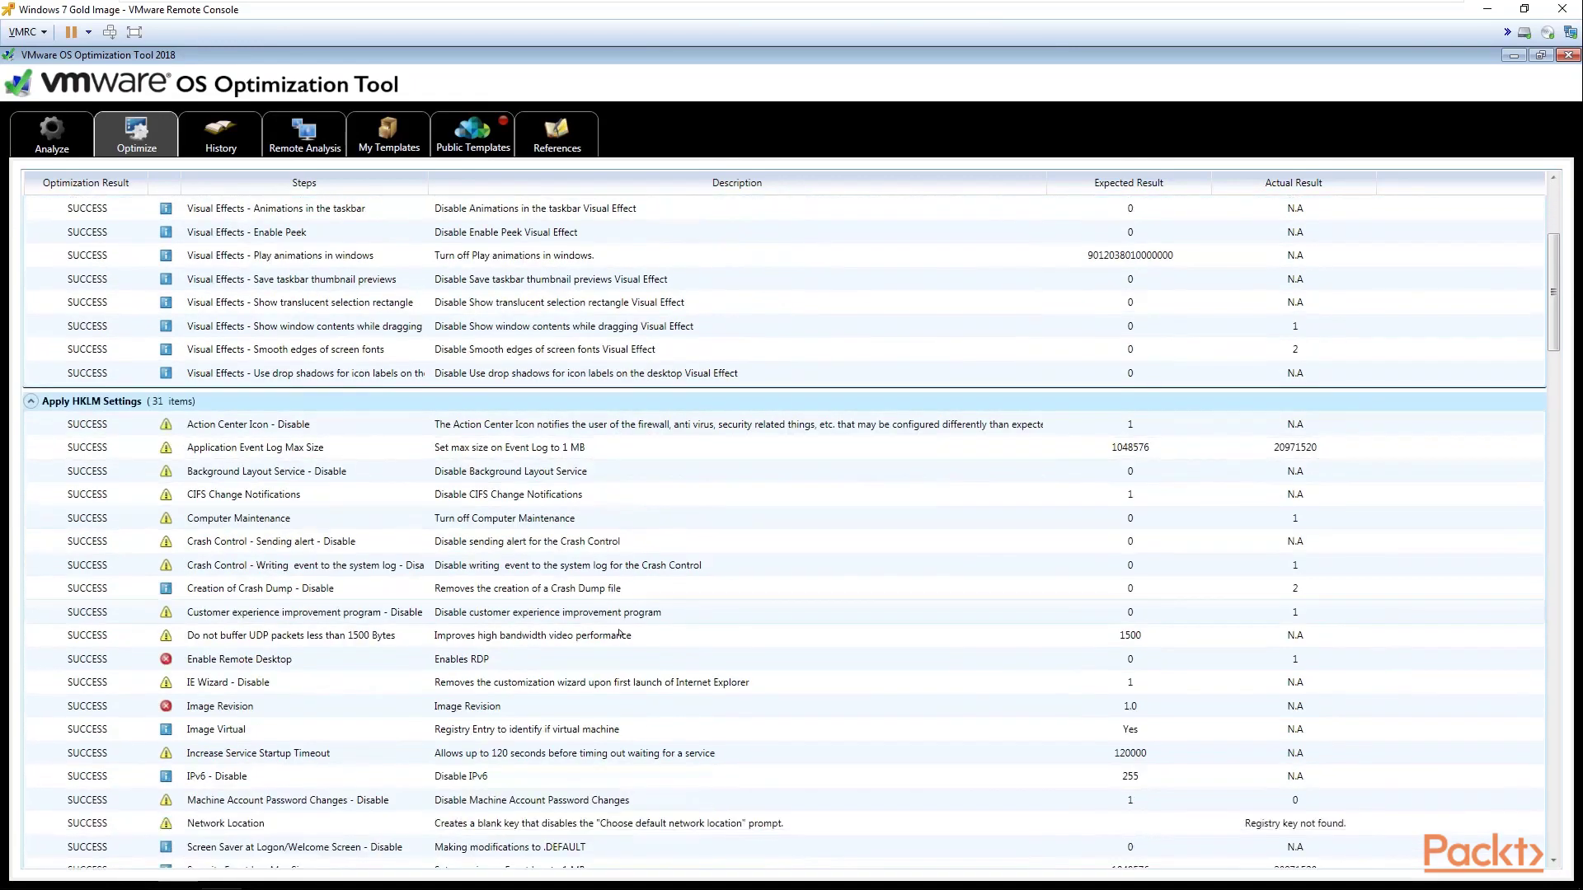
{"action": "scroll", "coordinate": [619, 633], "scroll_direction": "down", "scroll_amount": 9}
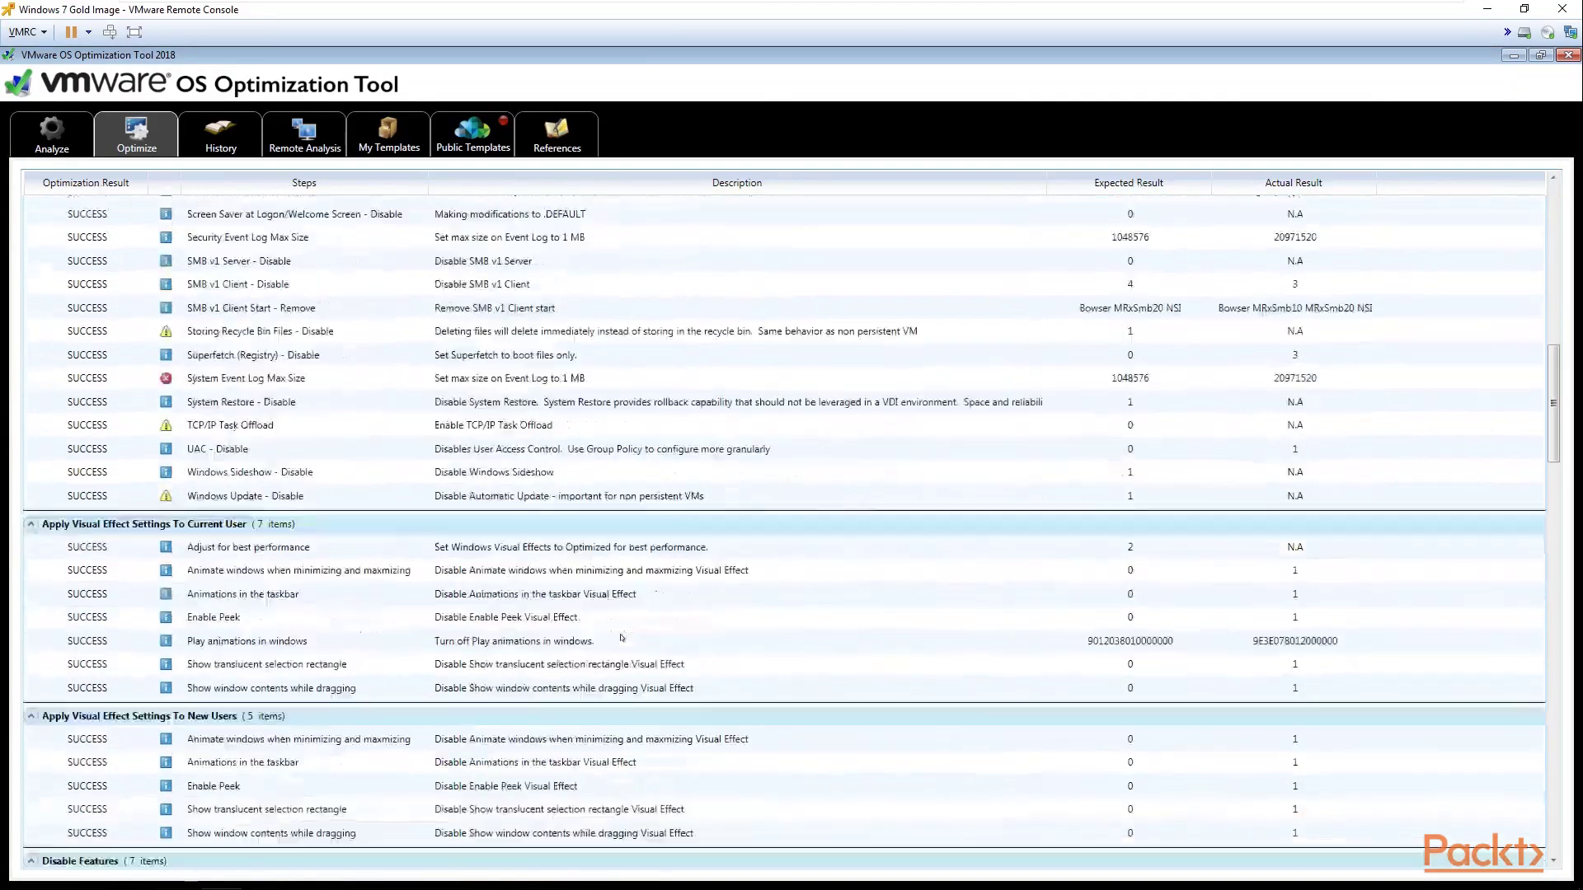
{"action": "scroll", "coordinate": [625, 637], "scroll_direction": "down", "scroll_amount": 7}
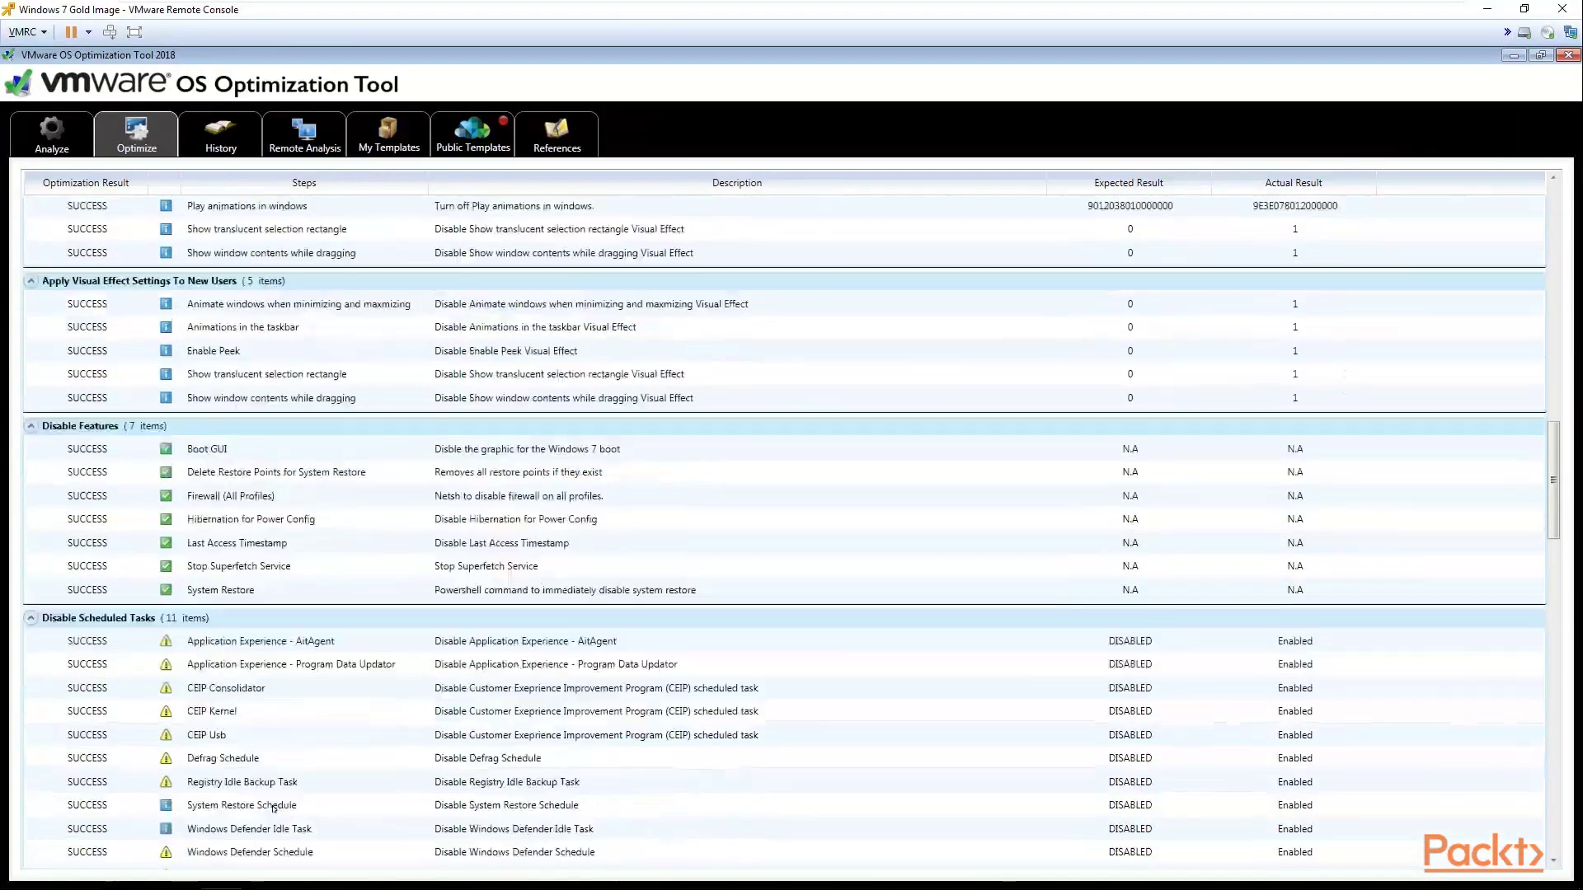
{"action": "scroll", "coordinate": [288, 808], "scroll_direction": "down", "scroll_amount": 1}
{"action": "scroll", "coordinate": [267, 802], "scroll_direction": "up", "scroll_amount": 7}
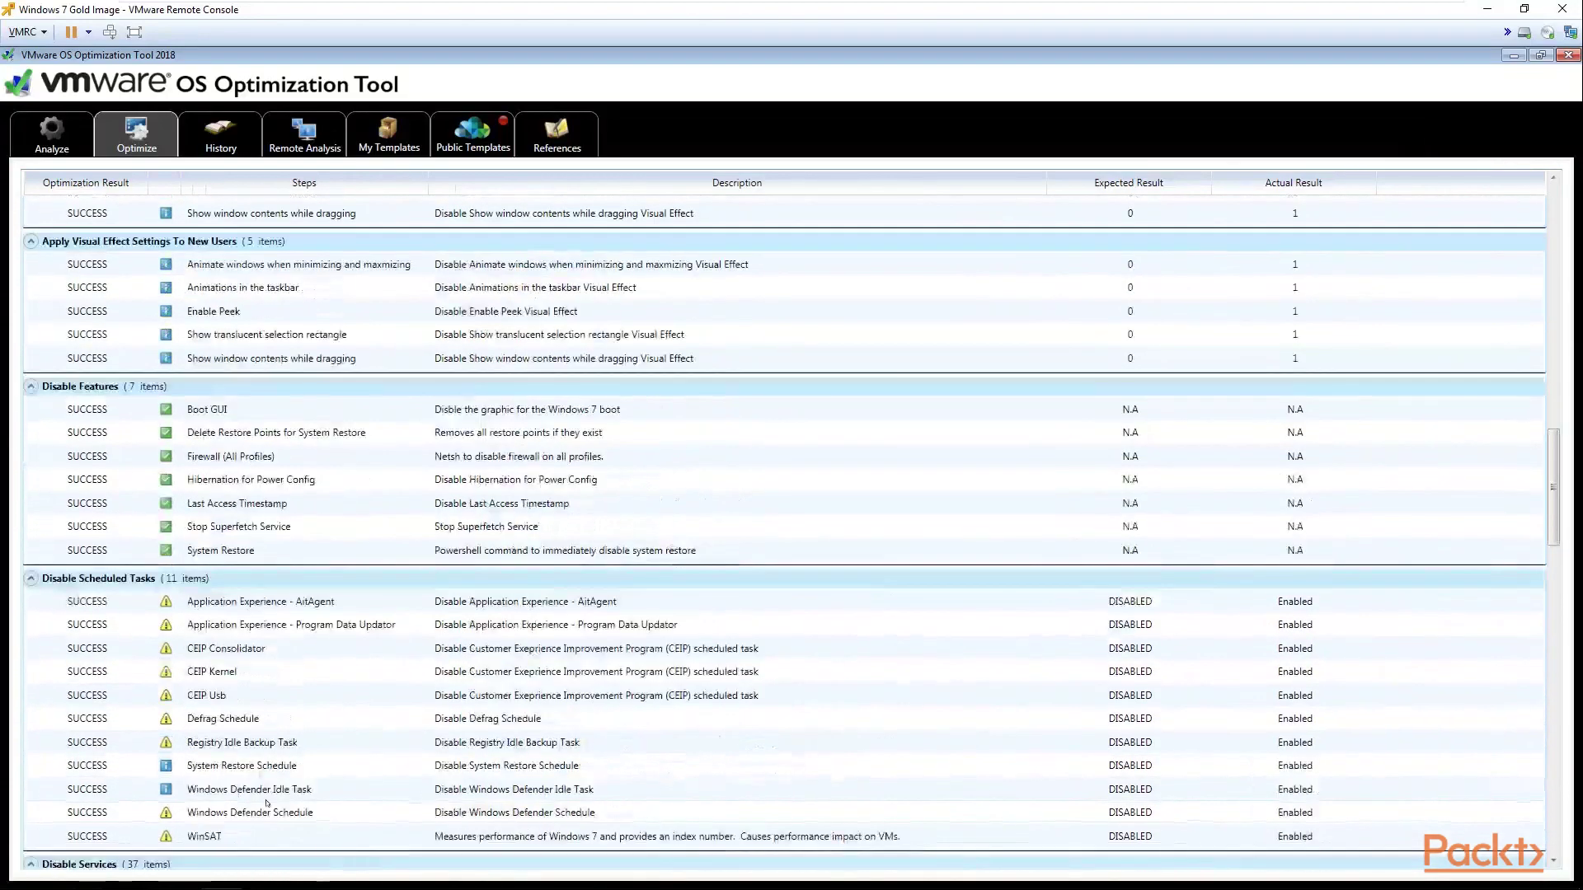
{"action": "scroll", "coordinate": [750, 773], "scroll_direction": "down", "scroll_amount": 2}
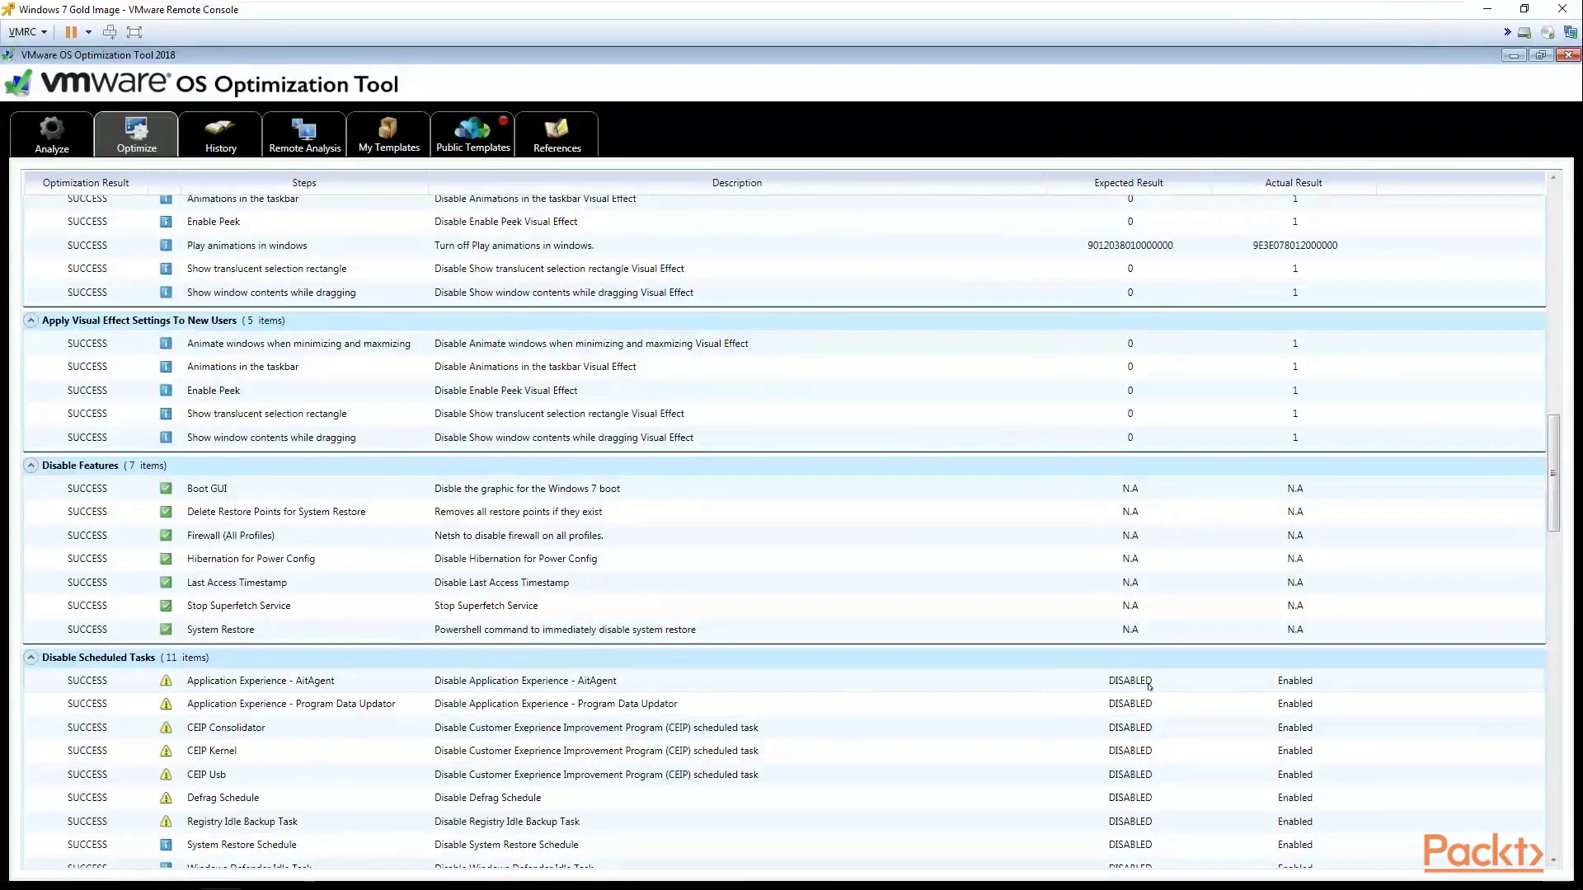
{"action": "scroll", "coordinate": [635, 812], "scroll_direction": "down", "scroll_amount": 2}
{"action": "scroll", "coordinate": [634, 812], "scroll_direction": "down", "scroll_amount": 1}
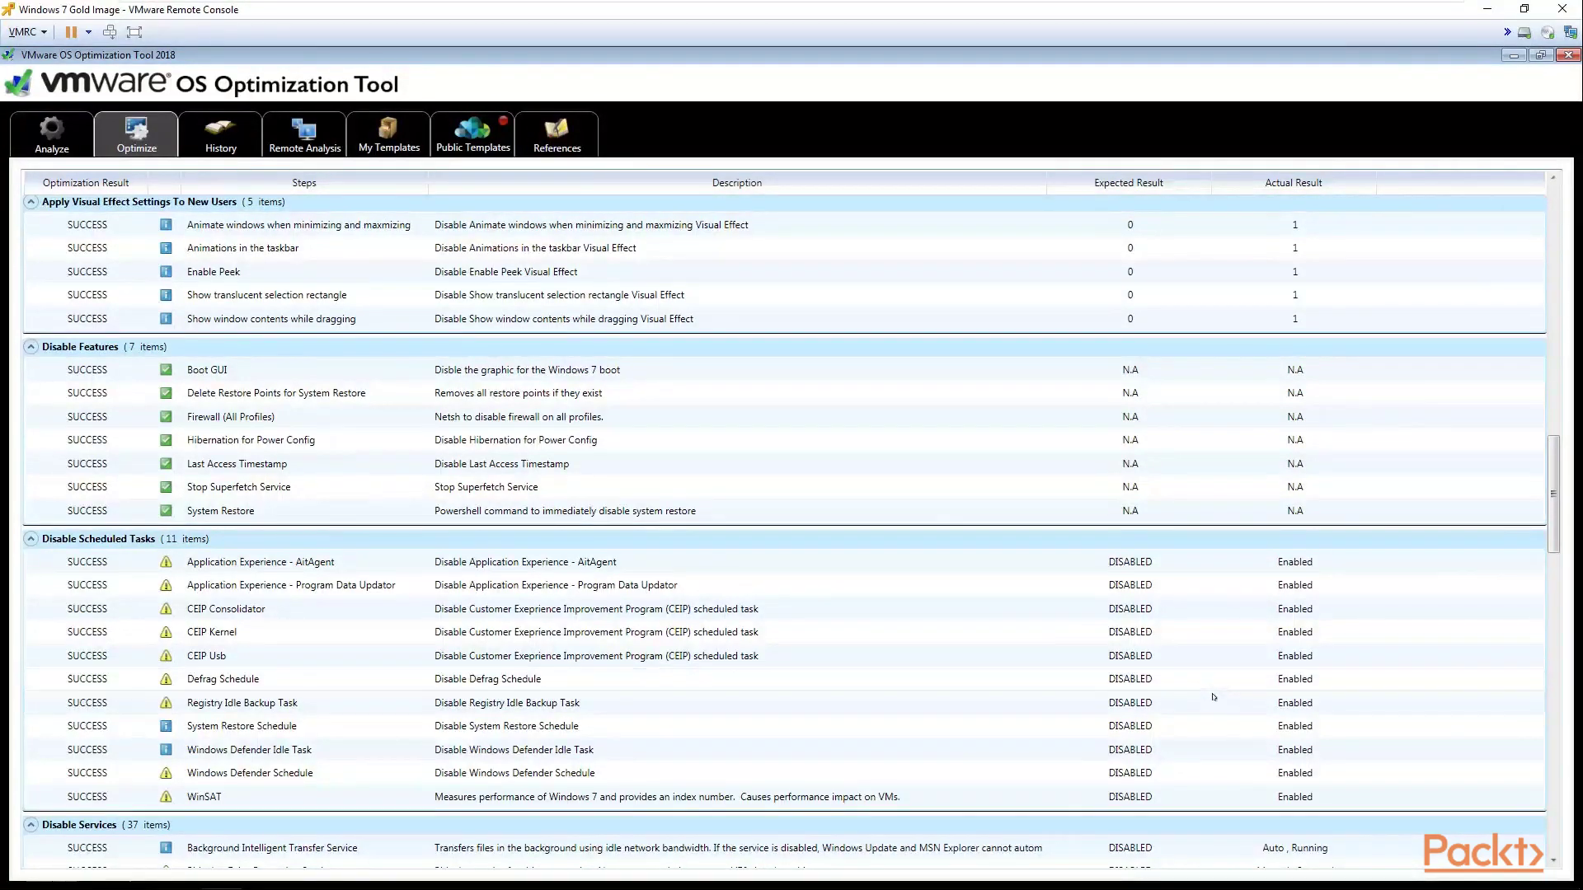
{"action": "scroll", "coordinate": [1190, 676], "scroll_direction": "up", "scroll_amount": 9}
{"action": "scroll", "coordinate": [1206, 677], "scroll_direction": "up", "scroll_amount": 11}
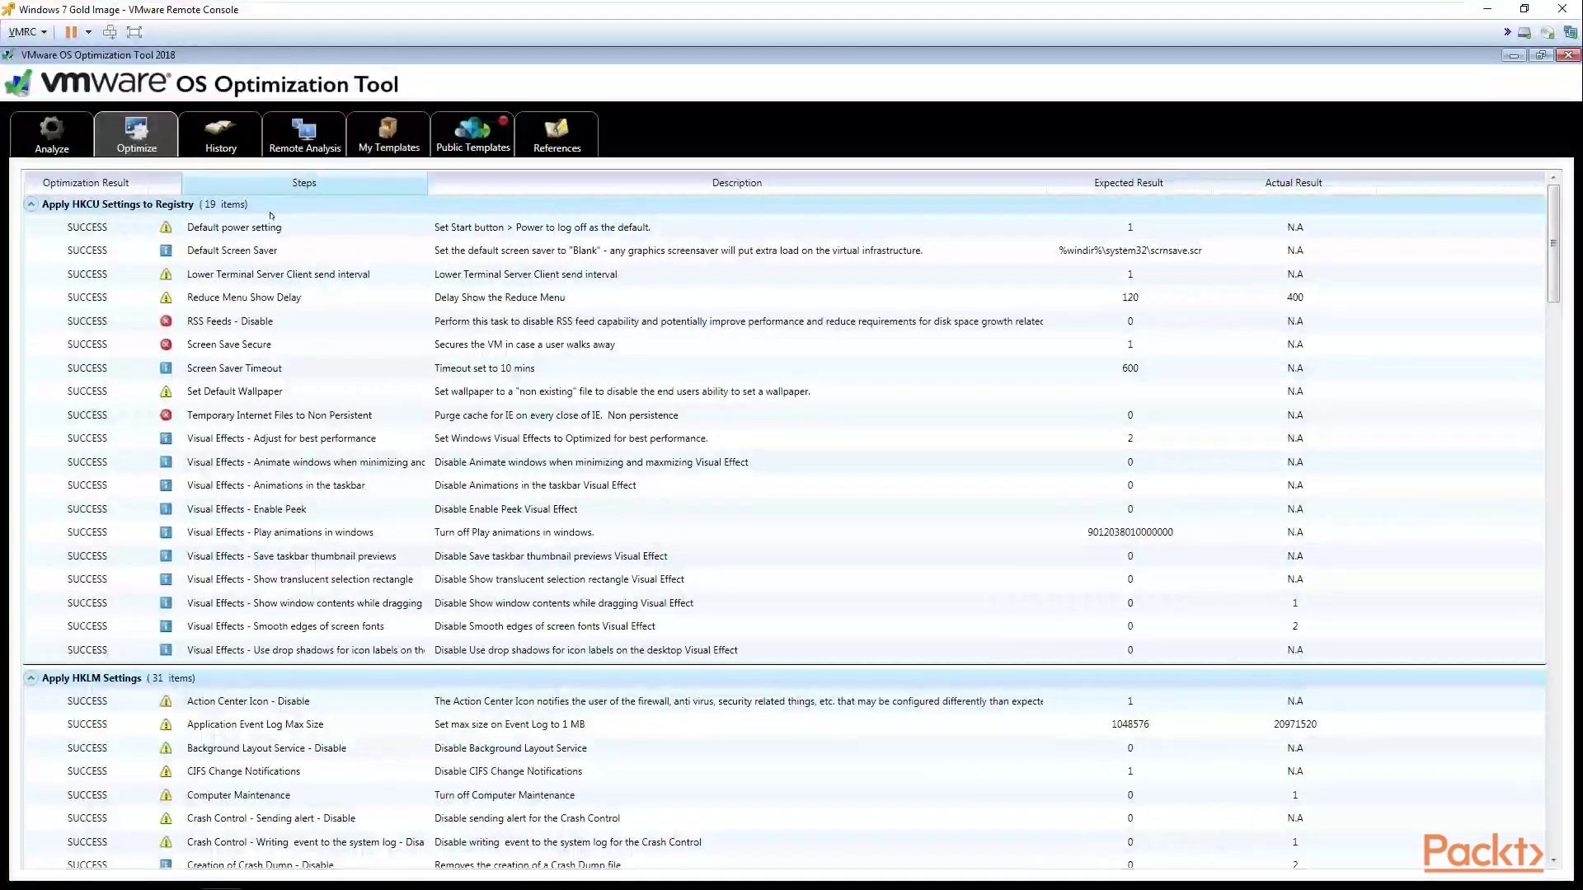
Step: View the history of applied optimizations and the Remote Analysis page
{"action": "left_click", "coordinate": [224, 142]}
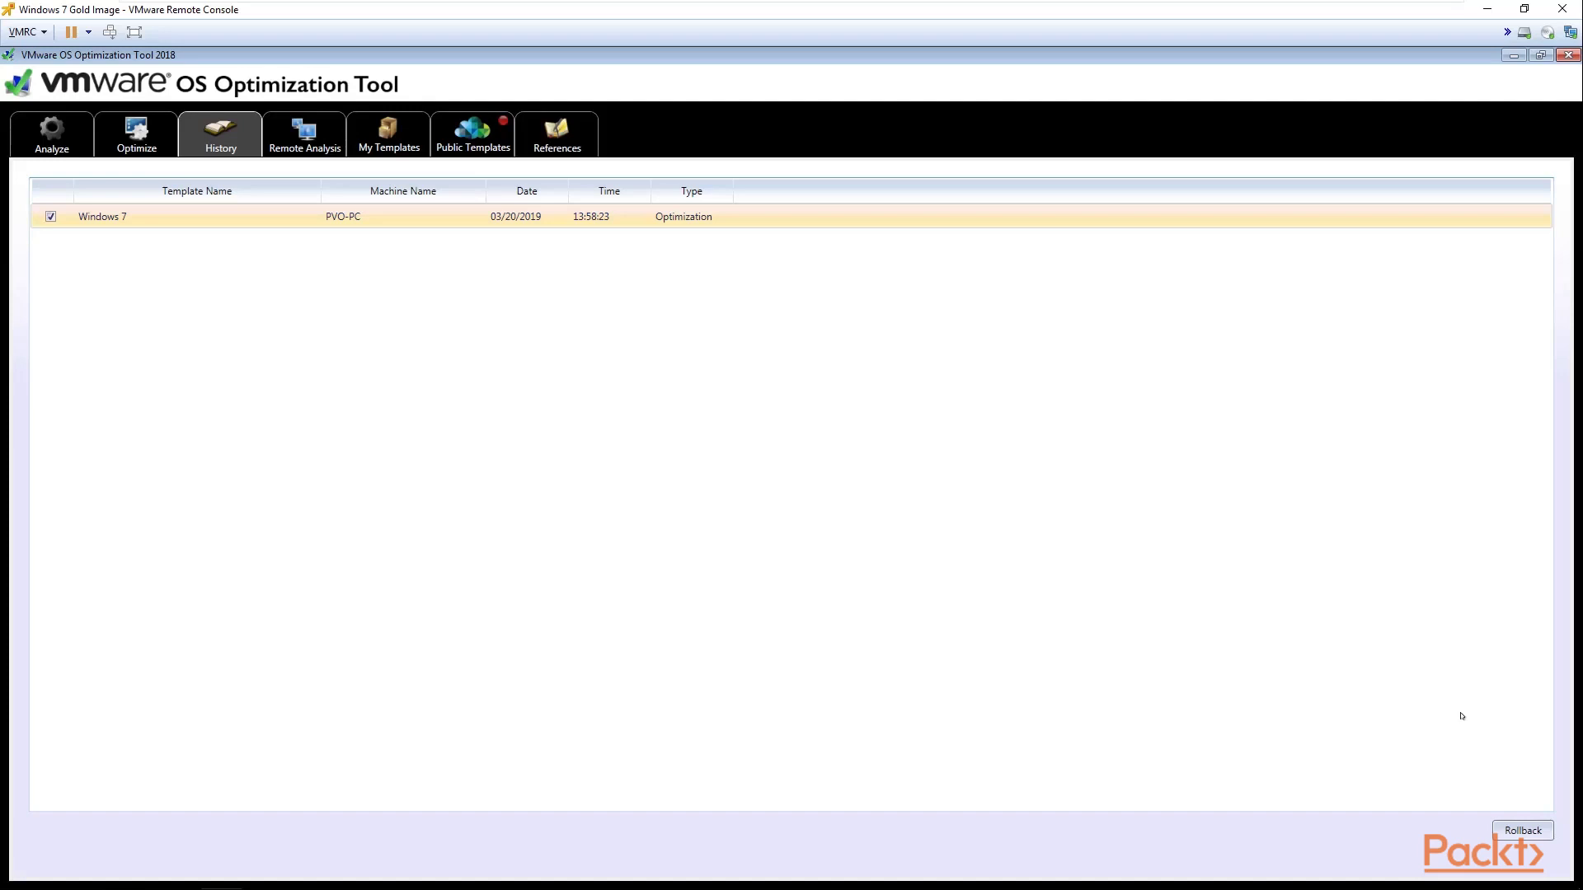
{"action": "left_click", "coordinate": [314, 137]}
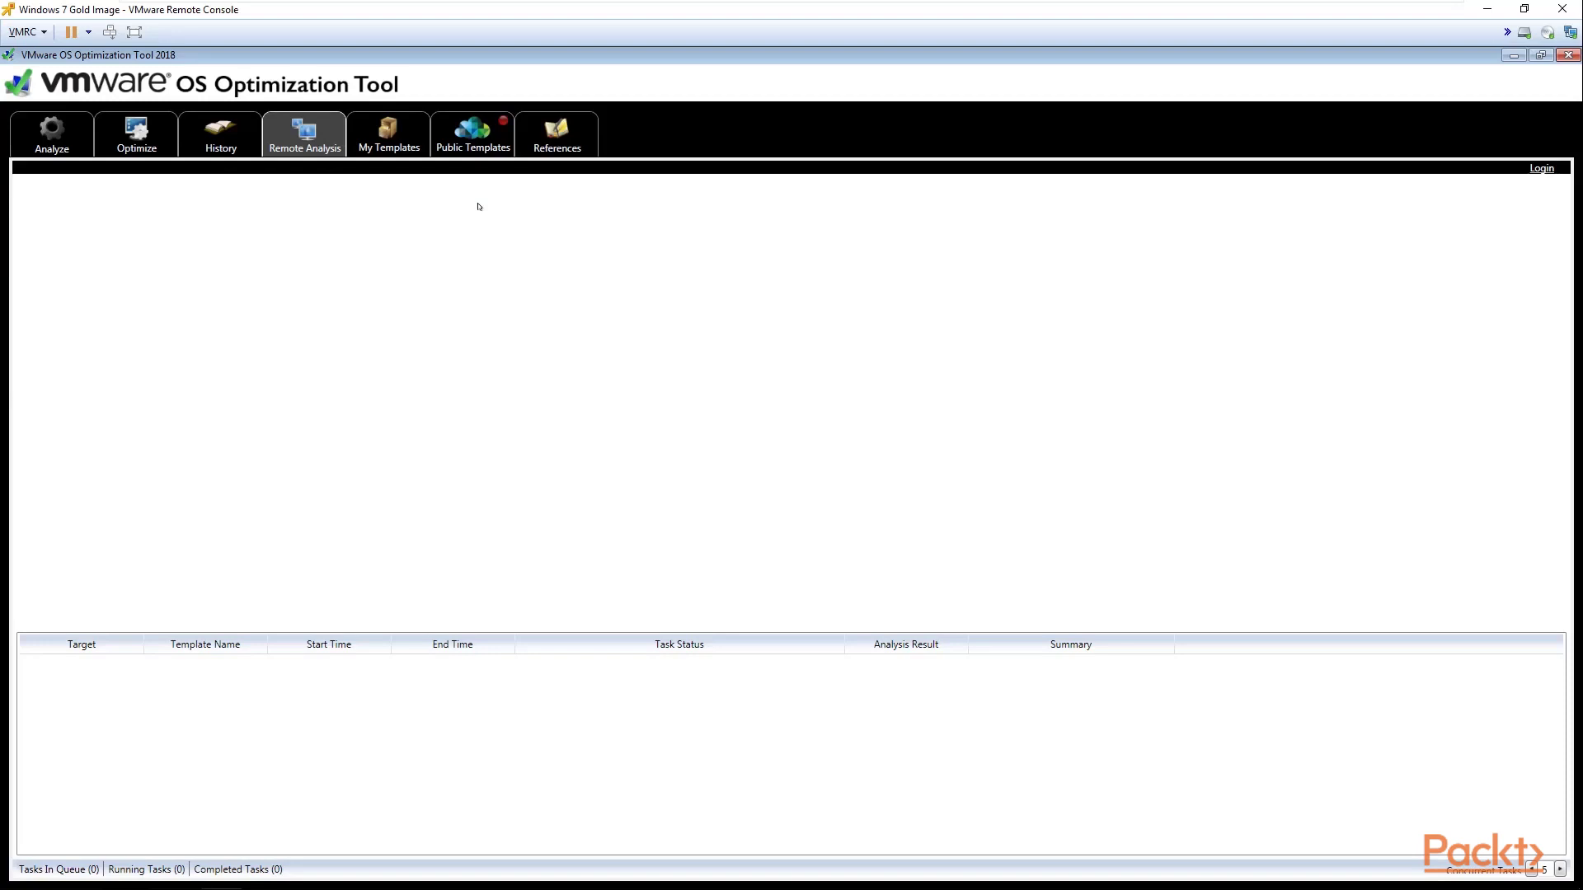
Step: Inspect the Windows 8 template in My Templates, checking the Boot GUI step under Disable Features and its enable rule
{"action": "left_click", "coordinate": [415, 151]}
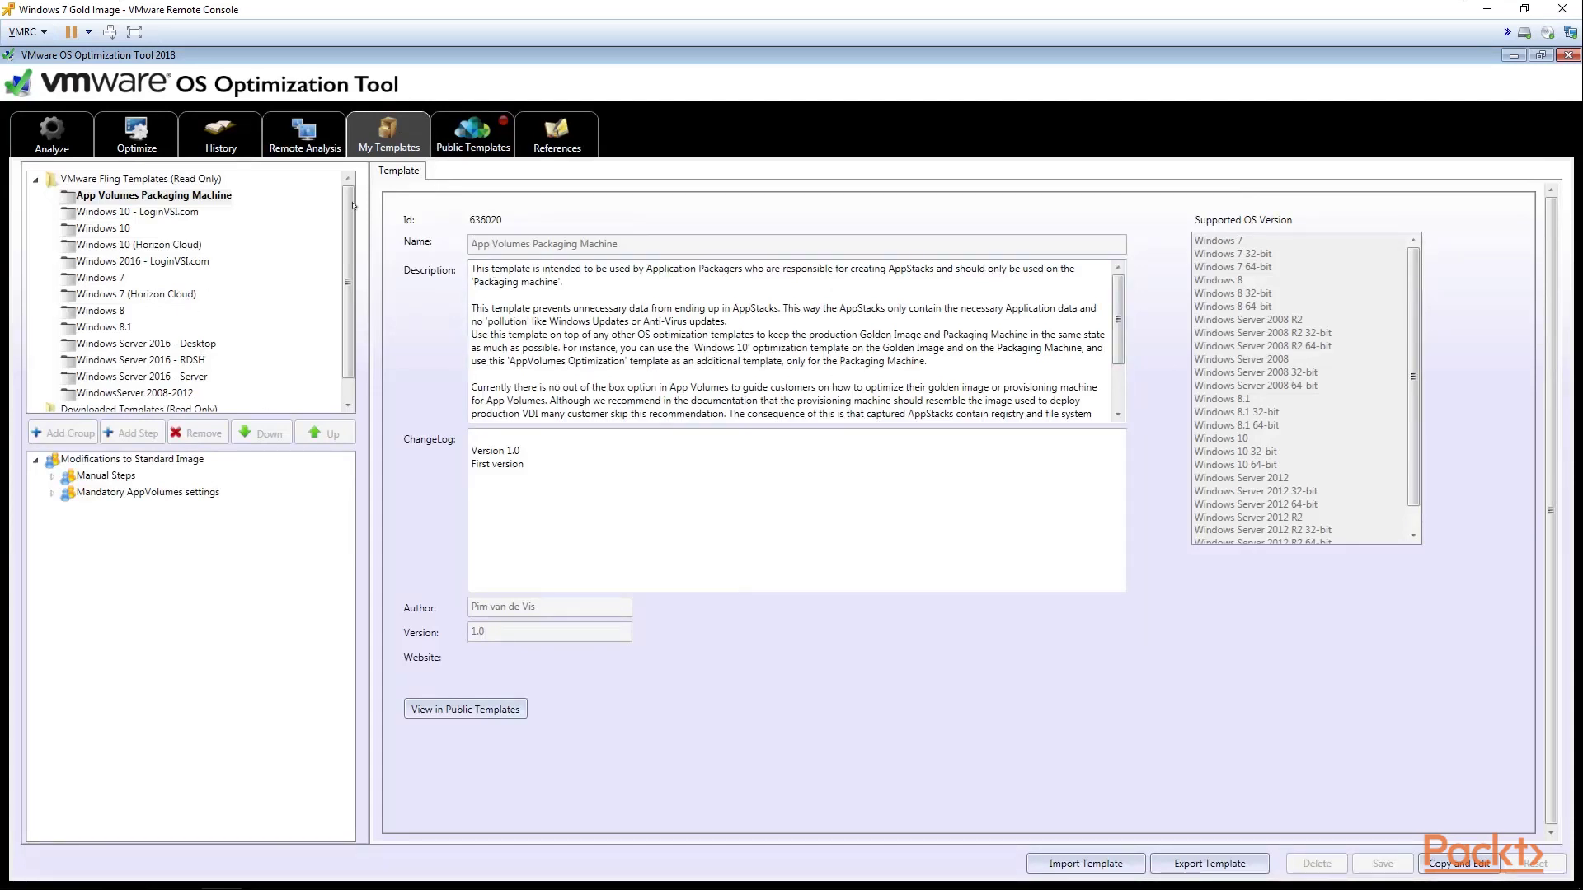
{"action": "scroll", "coordinate": [218, 281], "scroll_direction": "down", "scroll_amount": 1}
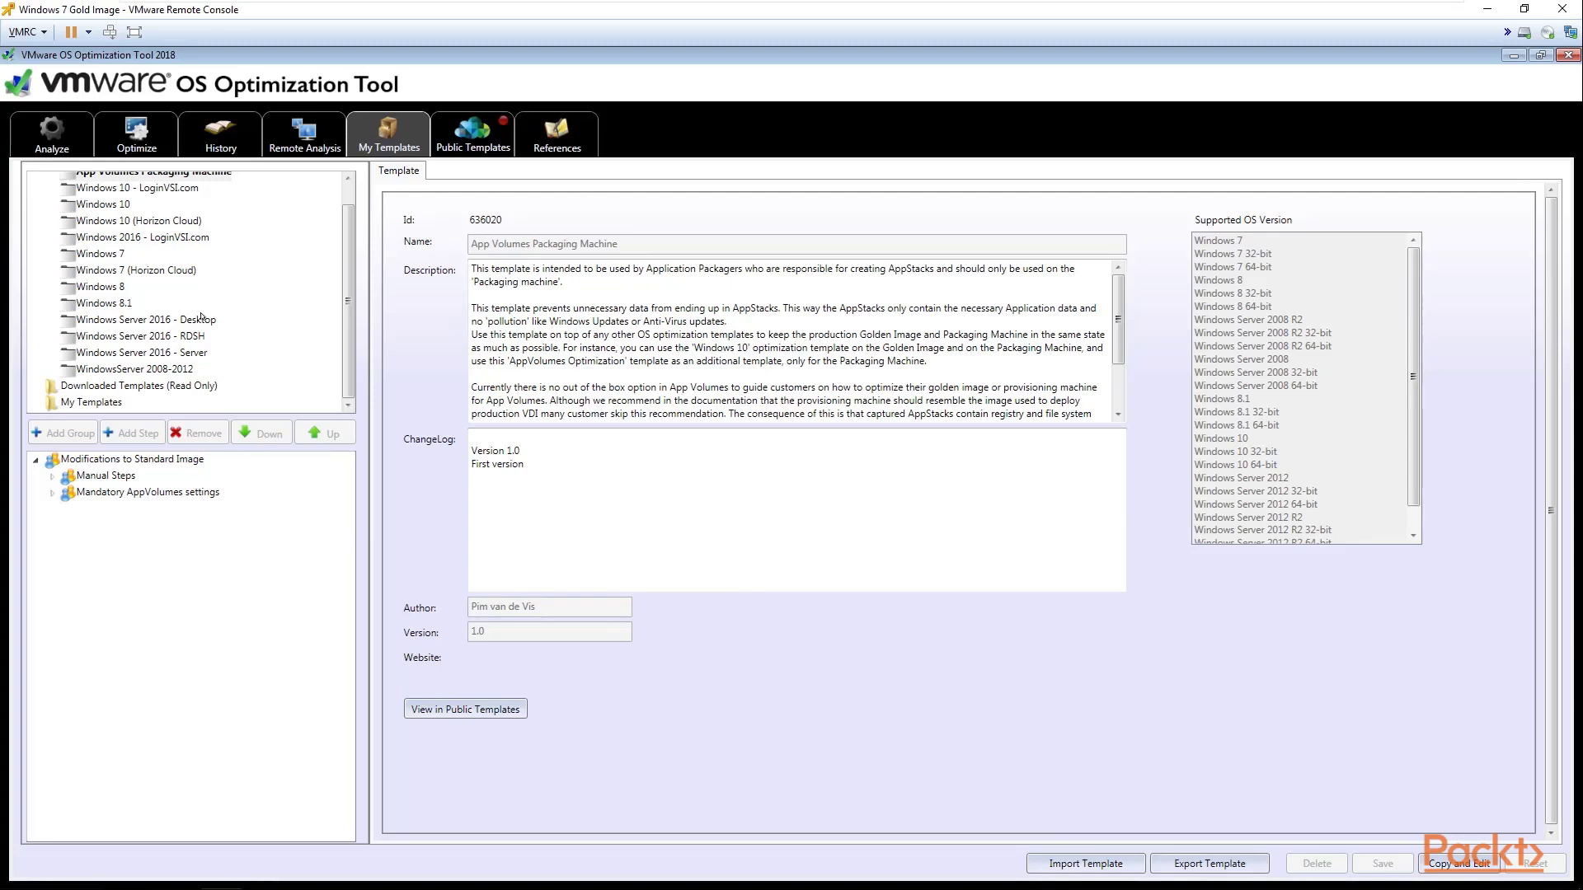
{"action": "left_click", "coordinate": [73, 286]}
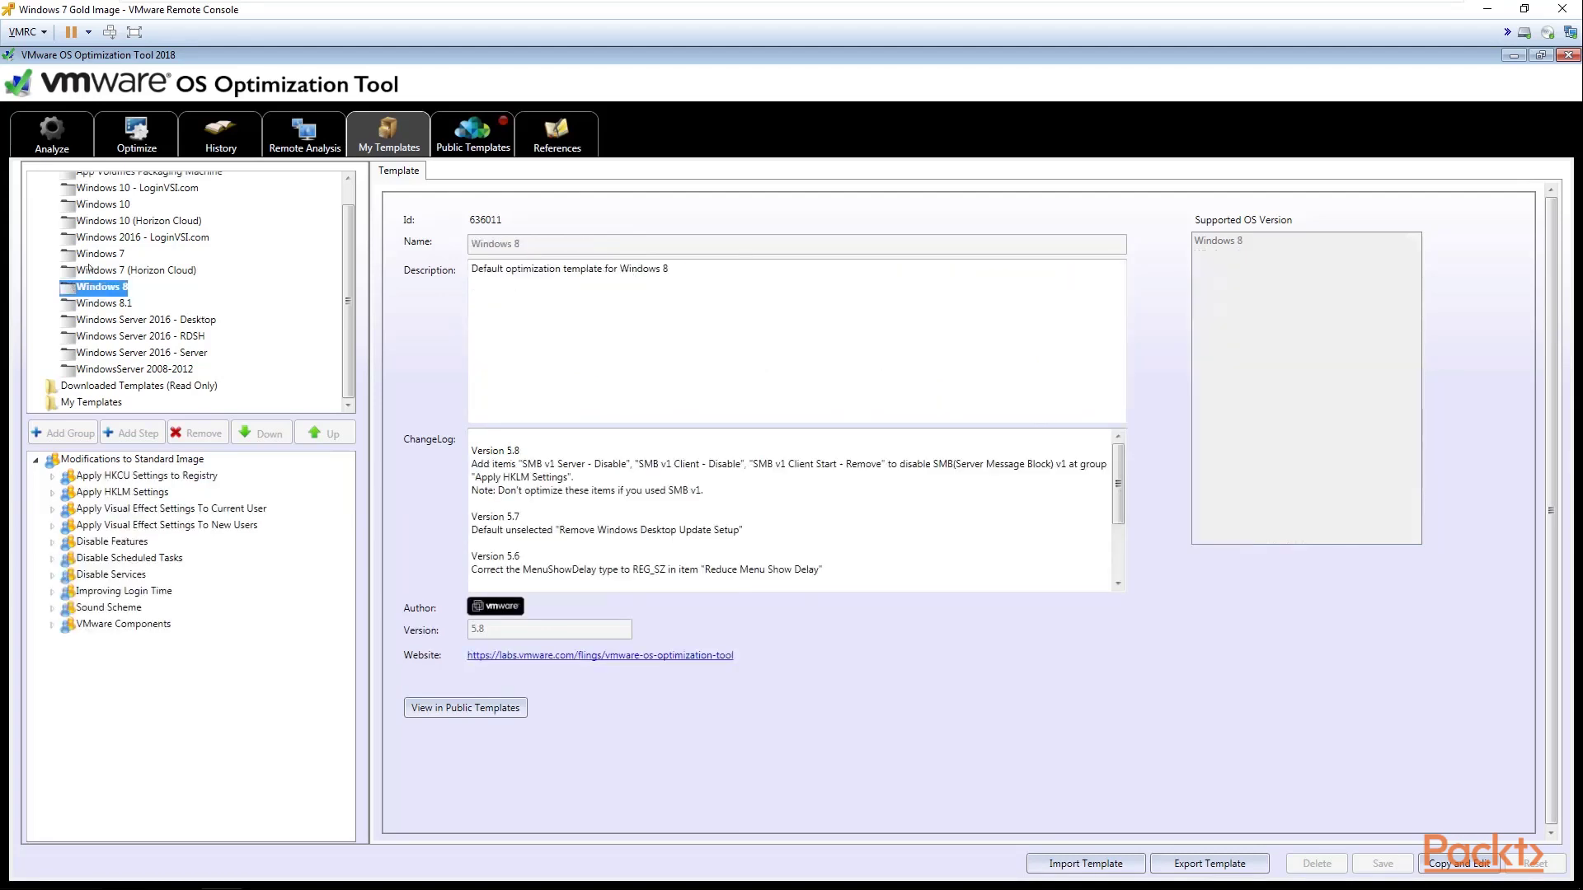
{"action": "left_click", "coordinate": [107, 542]}
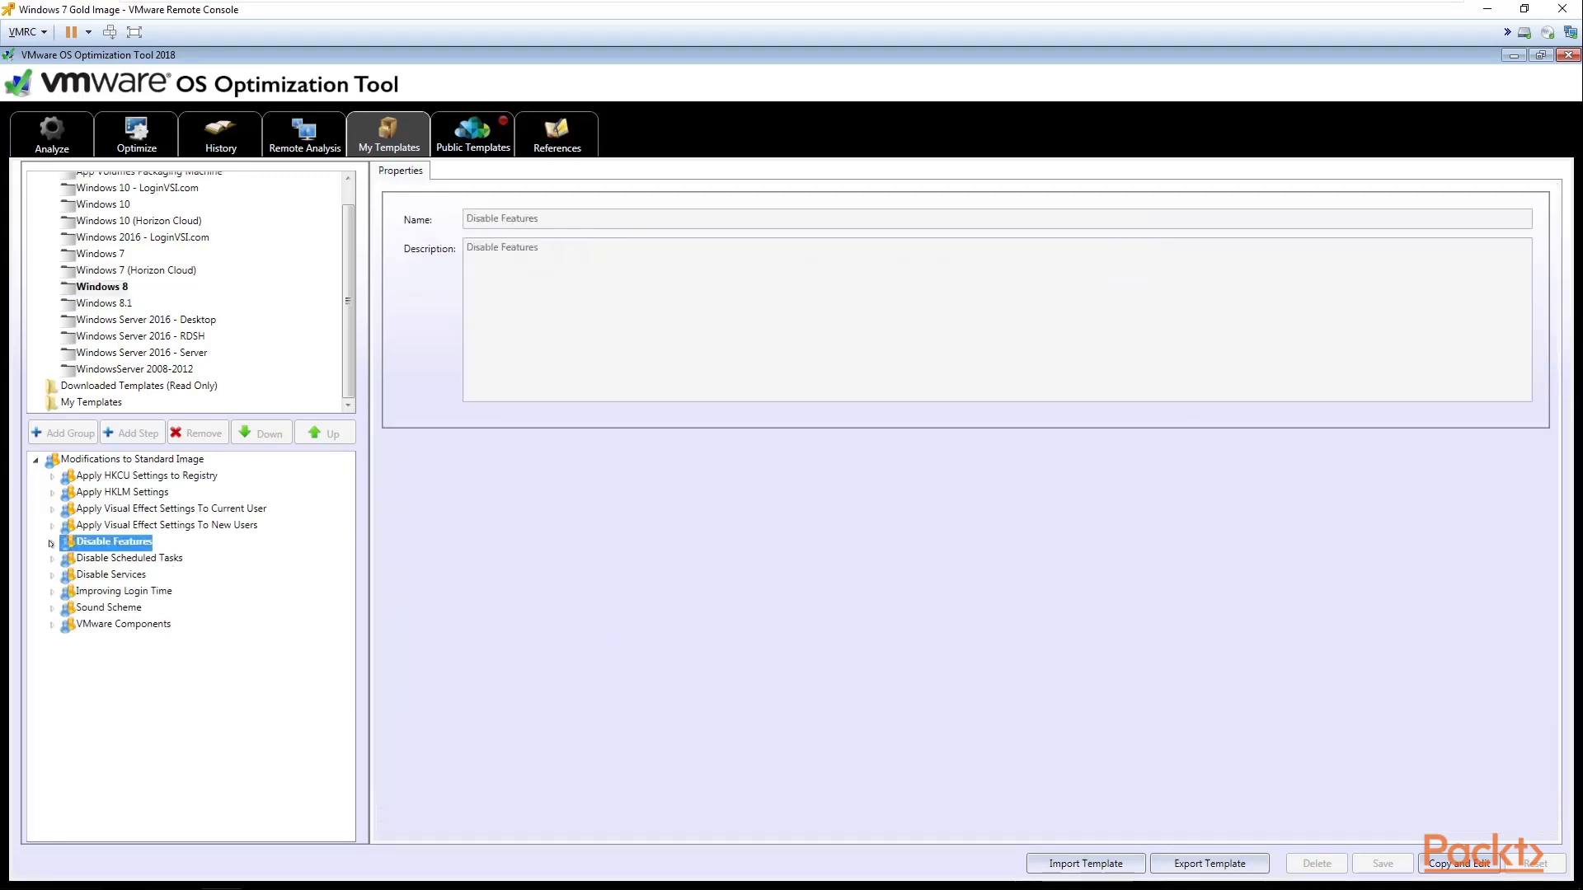
{"action": "left_click", "coordinate": [52, 541]}
{"action": "left_click", "coordinate": [103, 558]}
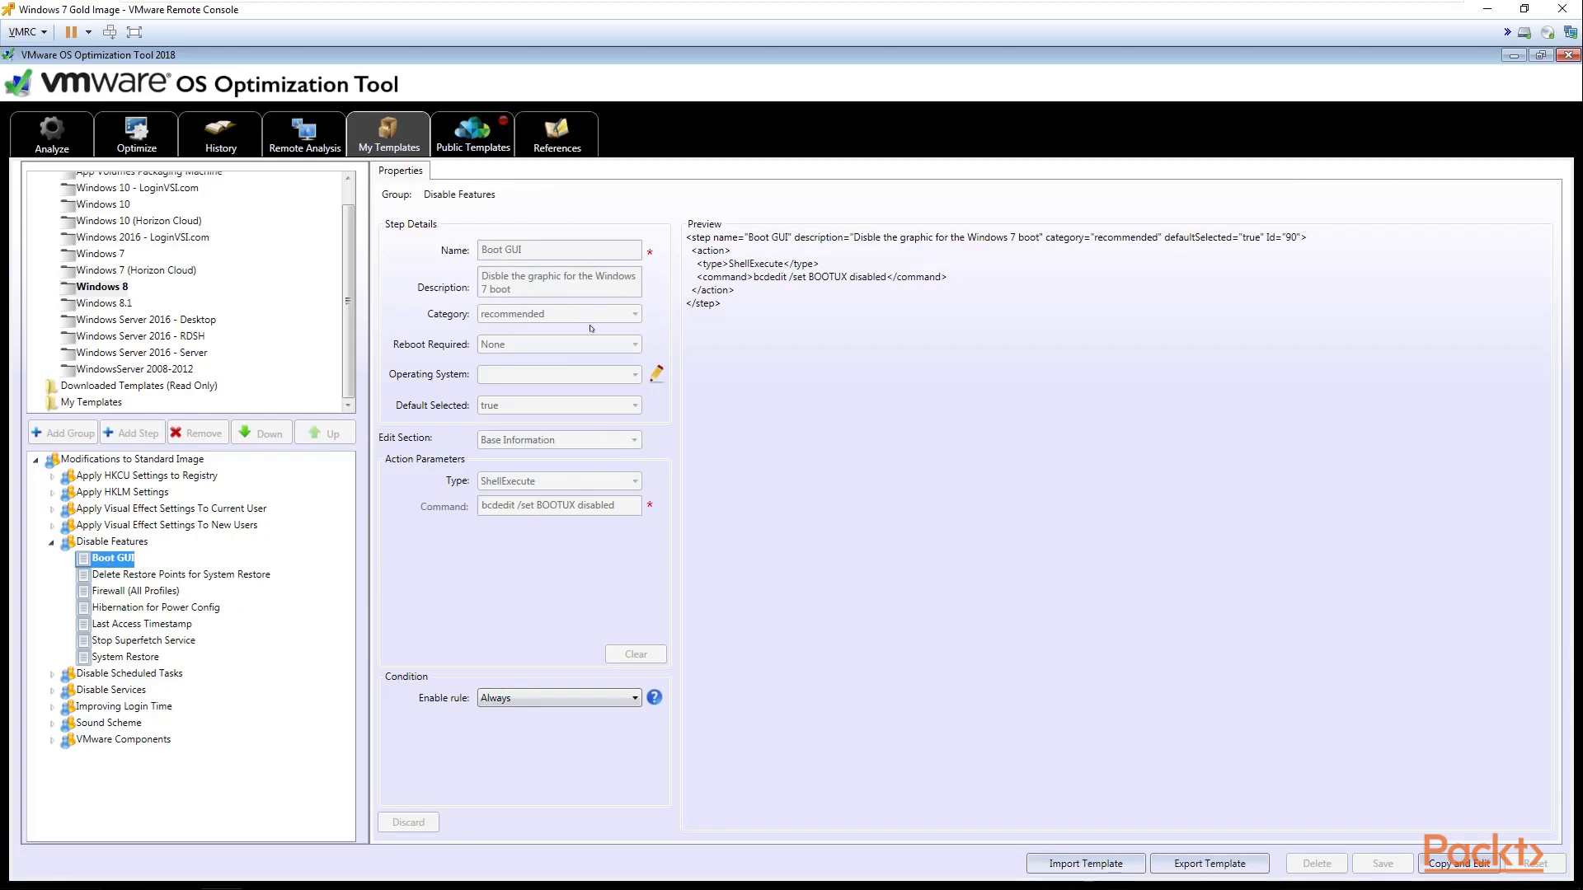
{"action": "left_click", "coordinate": [634, 313]}
{"action": "left_click", "coordinate": [578, 700]}
{"action": "left_click", "coordinate": [577, 701]}
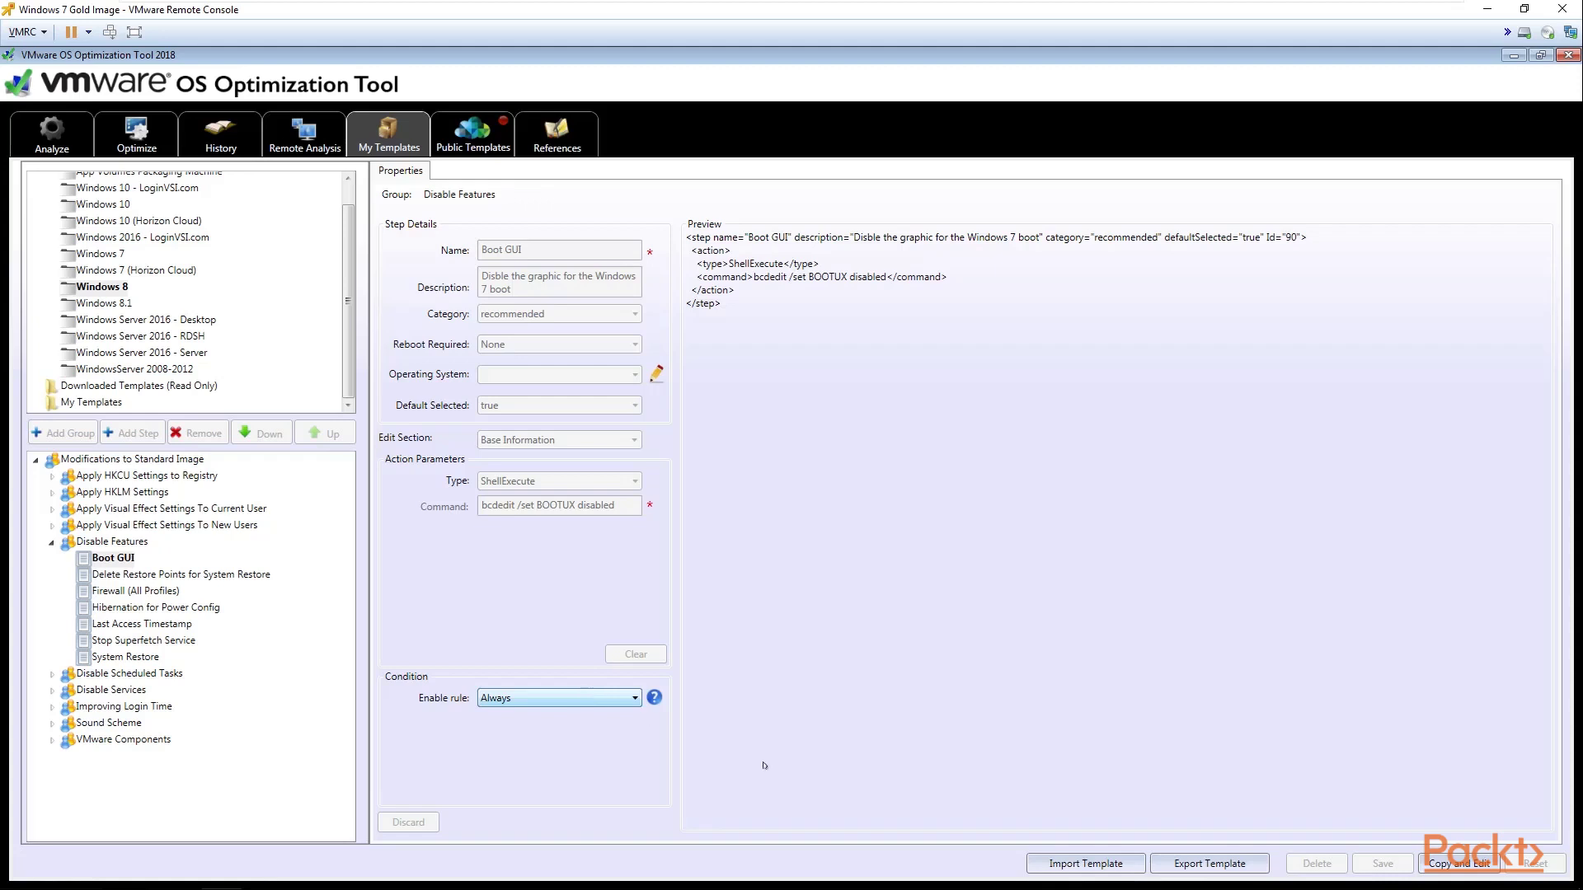
Step: View the public templates and the reference links, and close the OS Optimization Tool
{"action": "left_click", "coordinate": [463, 133]}
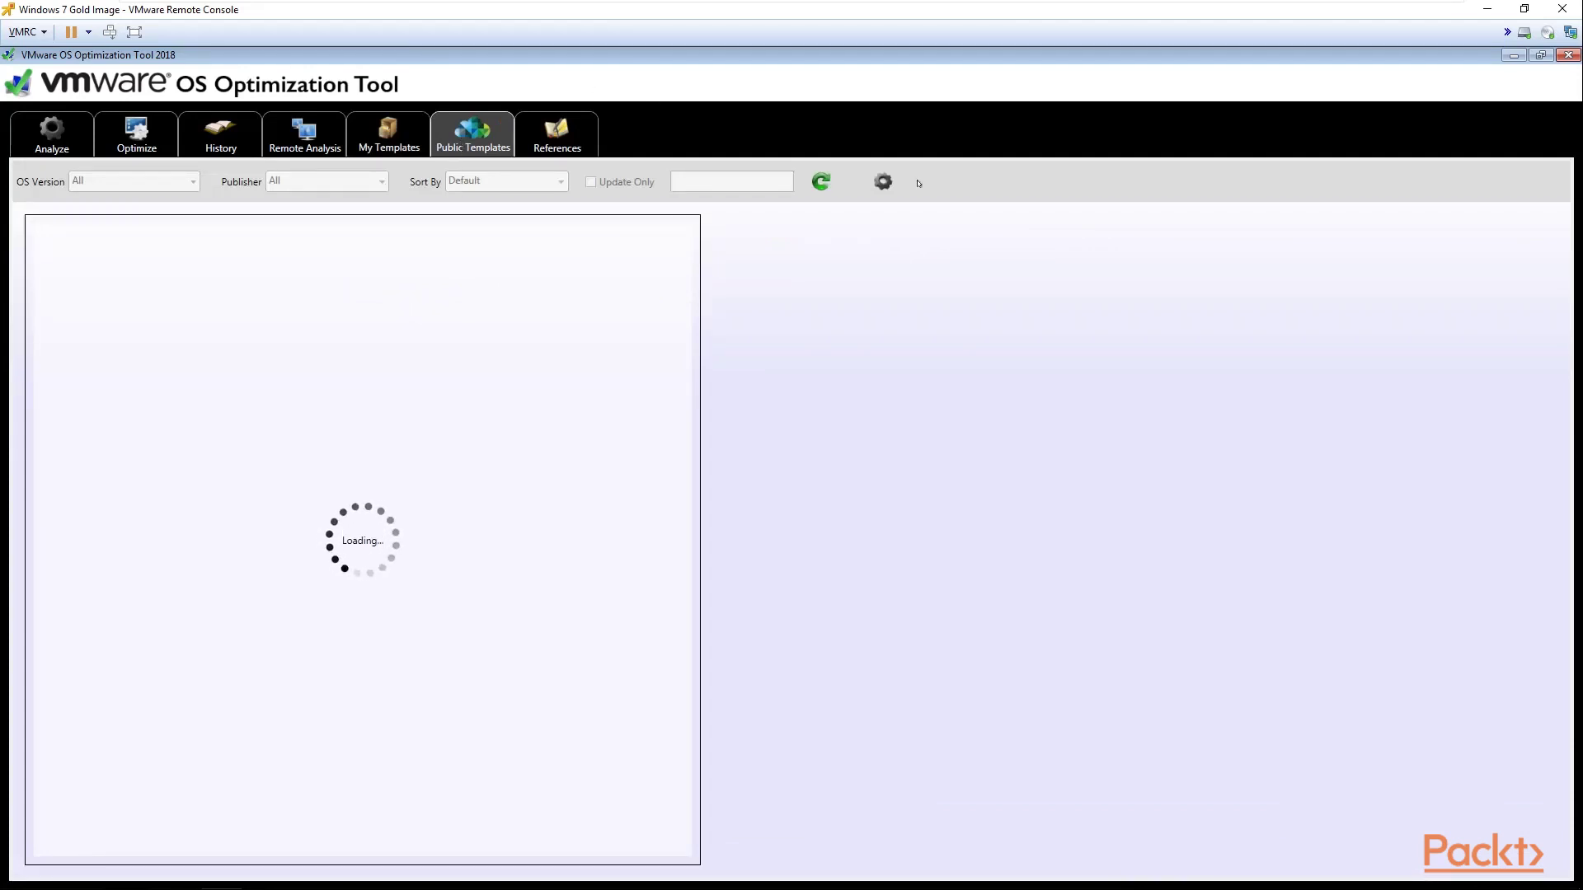
{"action": "left_click", "coordinate": [586, 143]}
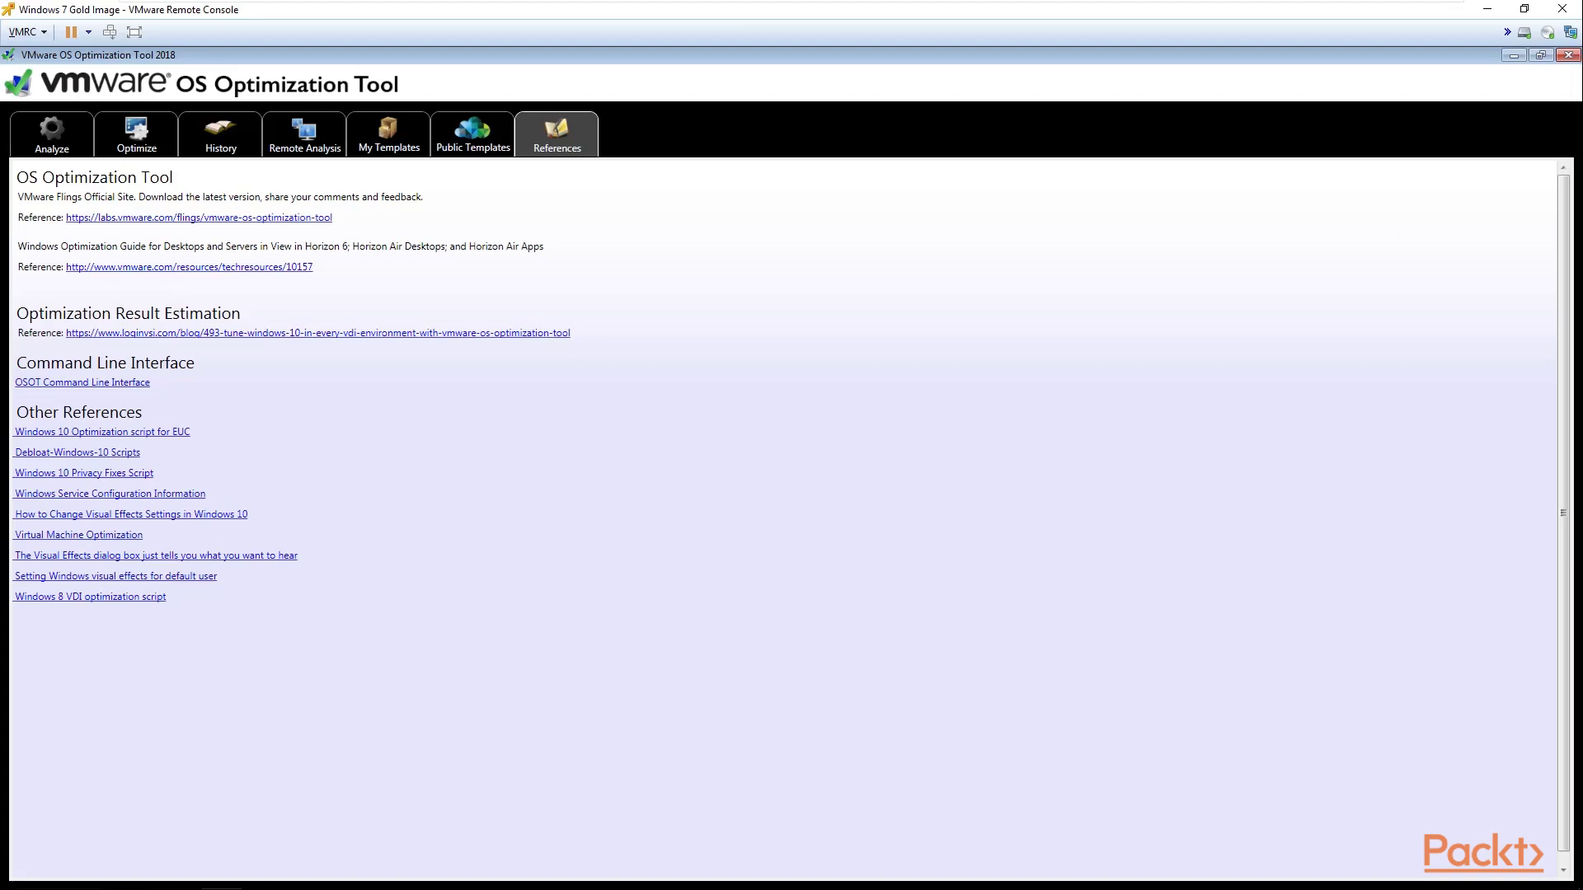
{"action": "left_click", "coordinate": [1568, 55]}
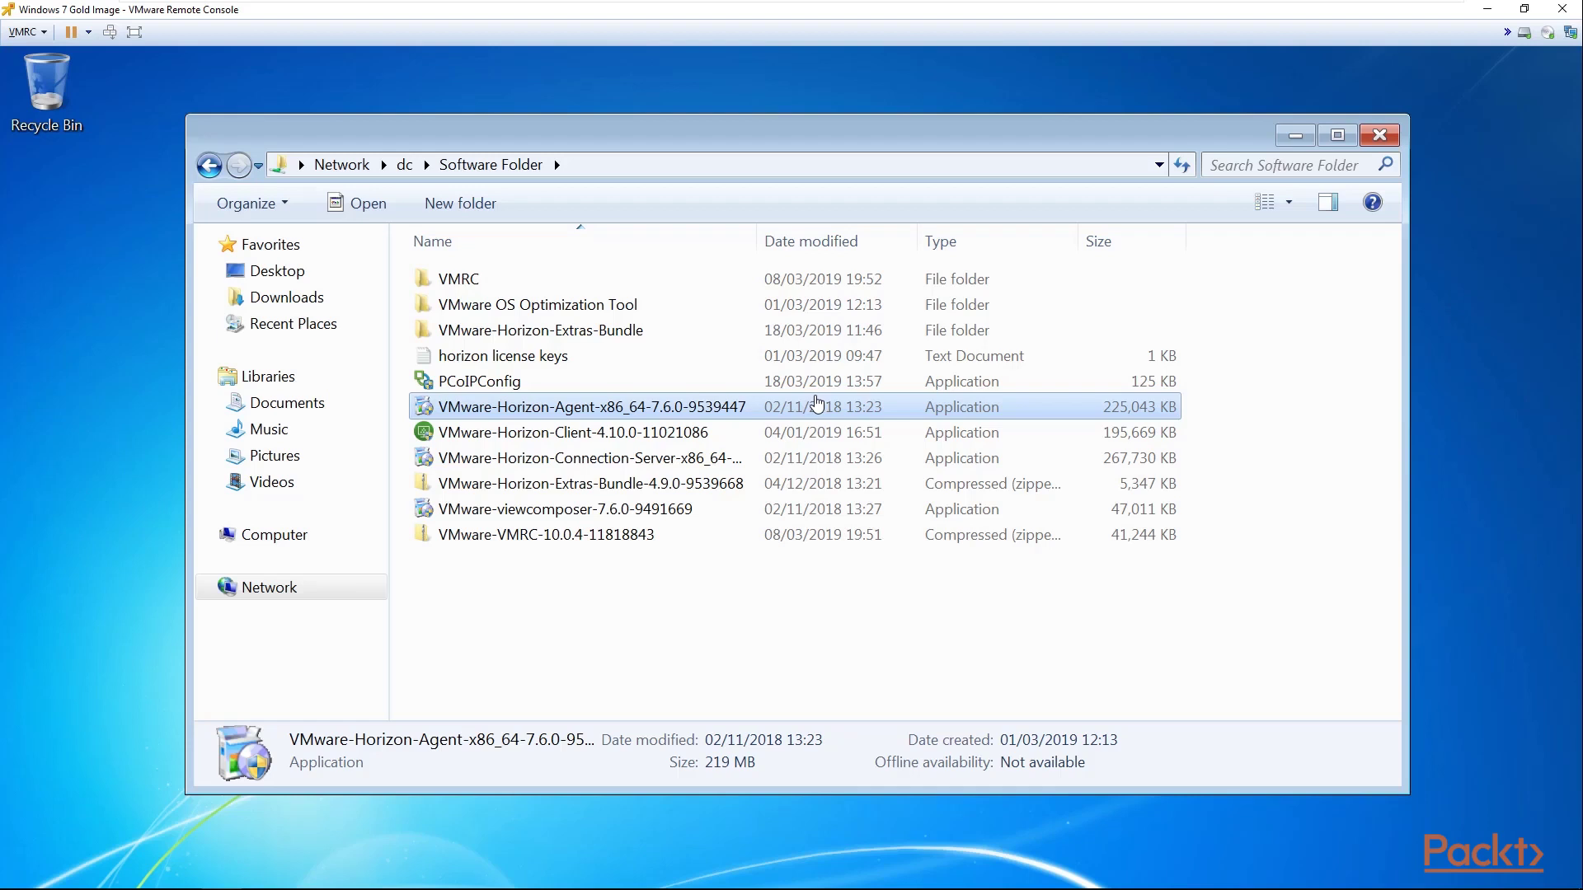
Step: Run the VMware-Horizon-Agent-x86_64-7.6.0-9539447 installer from the Software Folder and allow it to make changes to the computer
{"action": "left_click", "coordinate": [601, 410]}
{"action": "key", "text": "Up"}
{"action": "key", "text": "Up"}
{"action": "key", "text": "Up"}
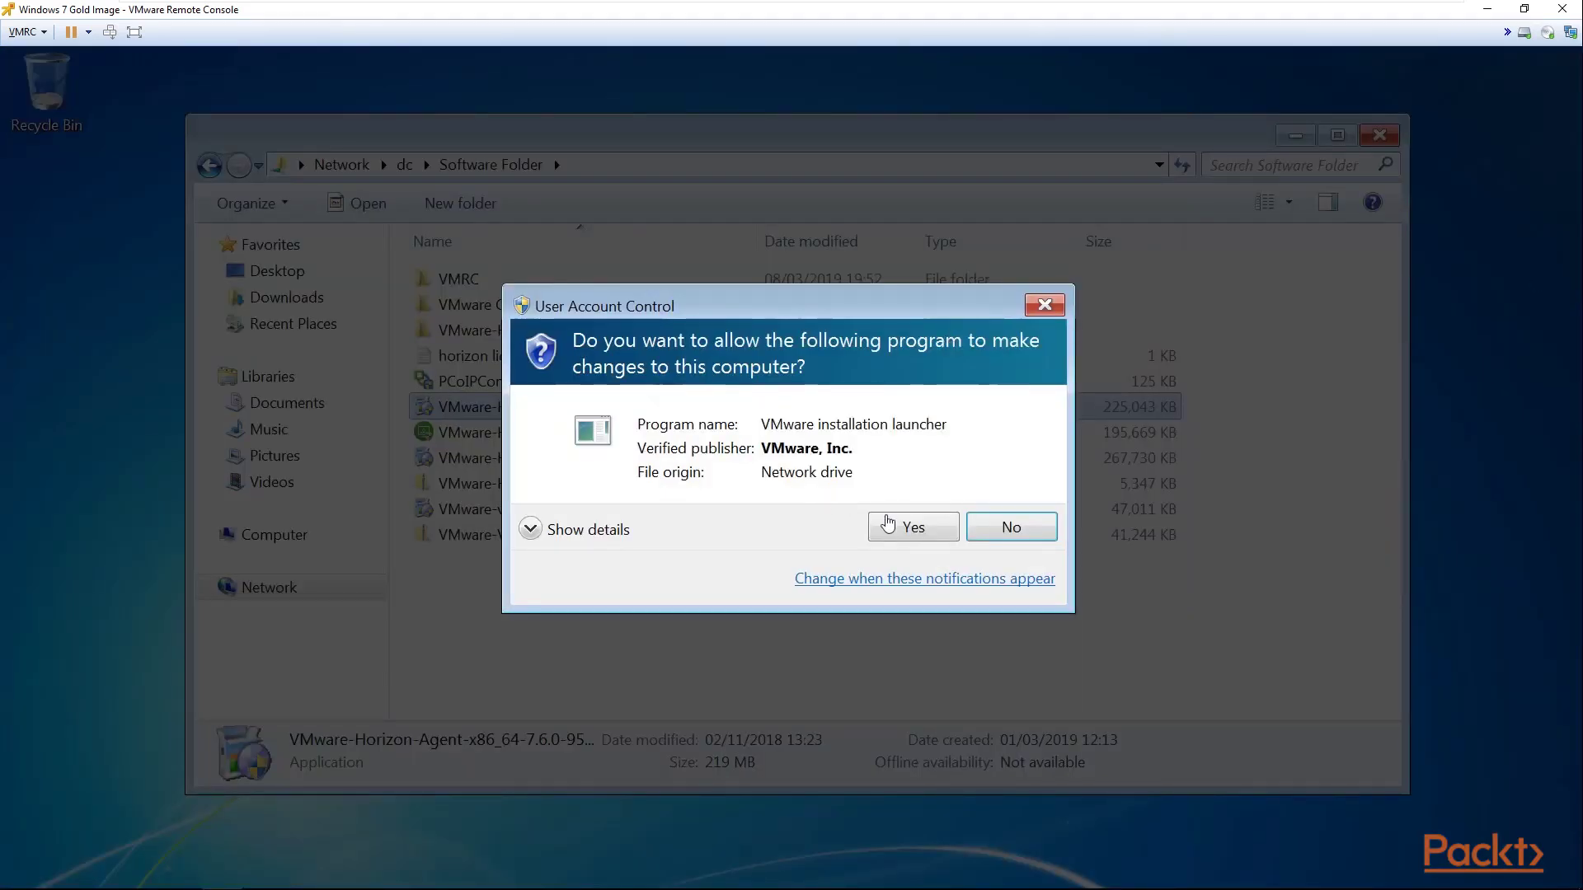
{"action": "left_click", "coordinate": [888, 526]}
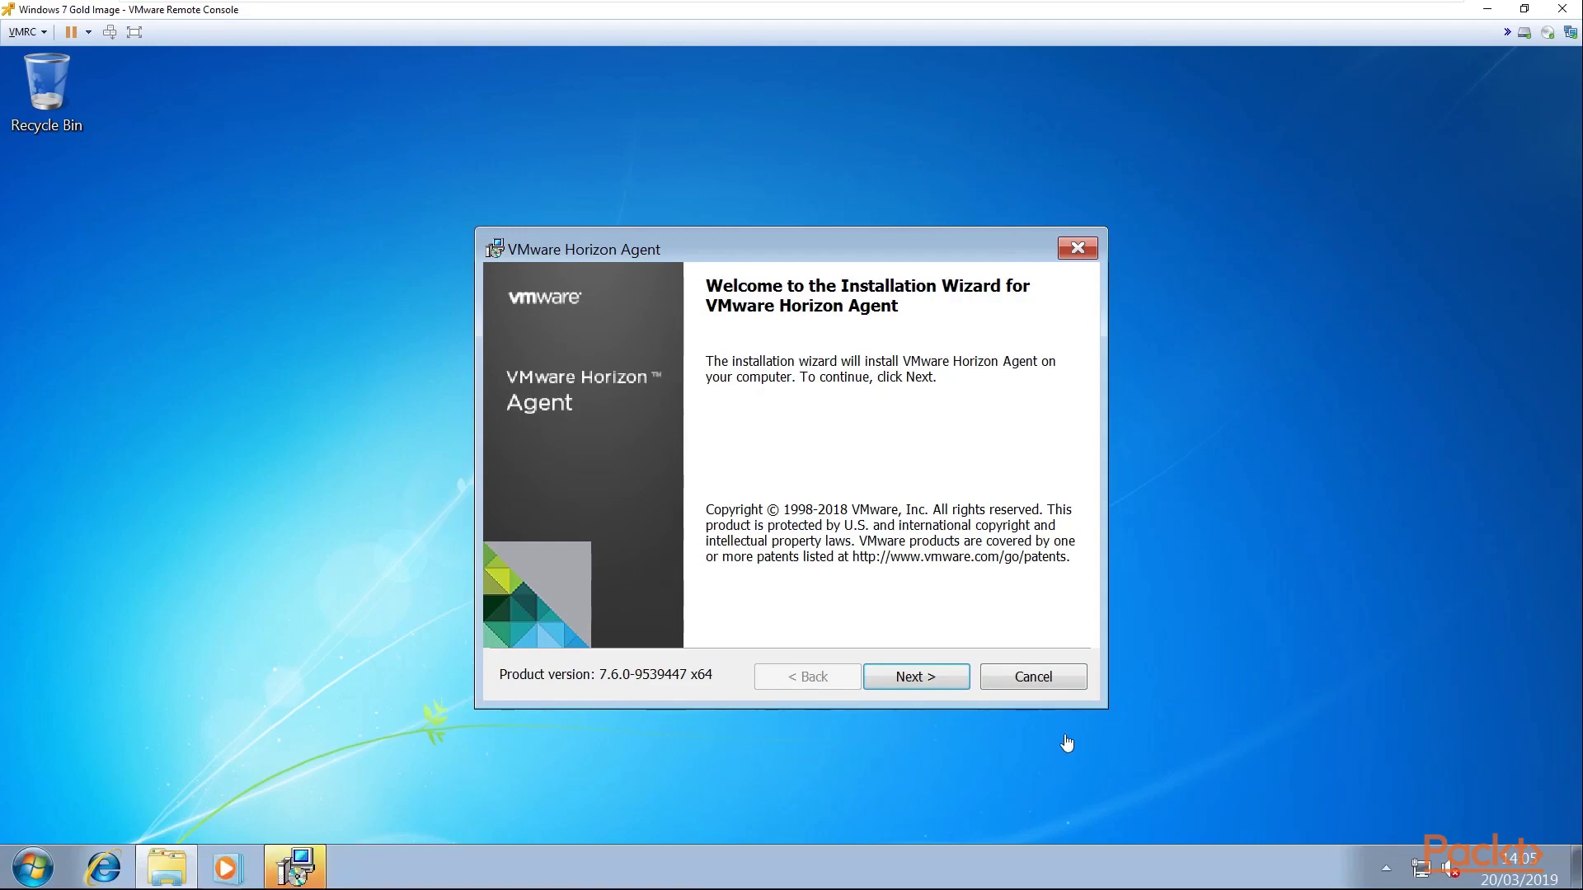
Step: Accept the license agreement in the VMware Horizon Agent wizard and continue to the network protocol configuration
{"action": "left_click", "coordinate": [916, 677]}
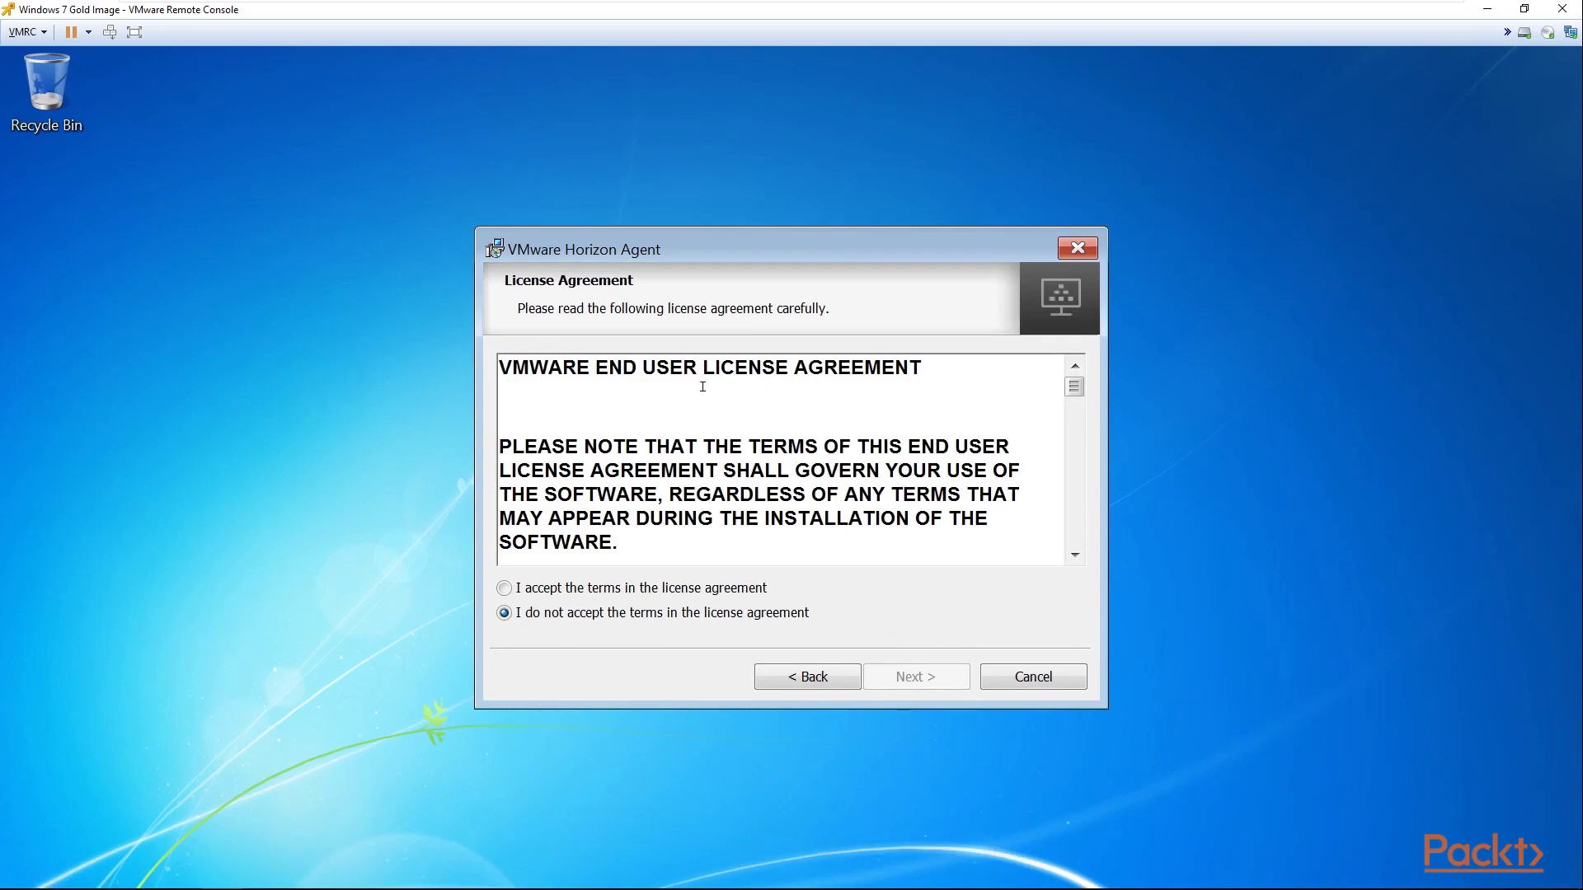
{"action": "left_click", "coordinate": [504, 589]}
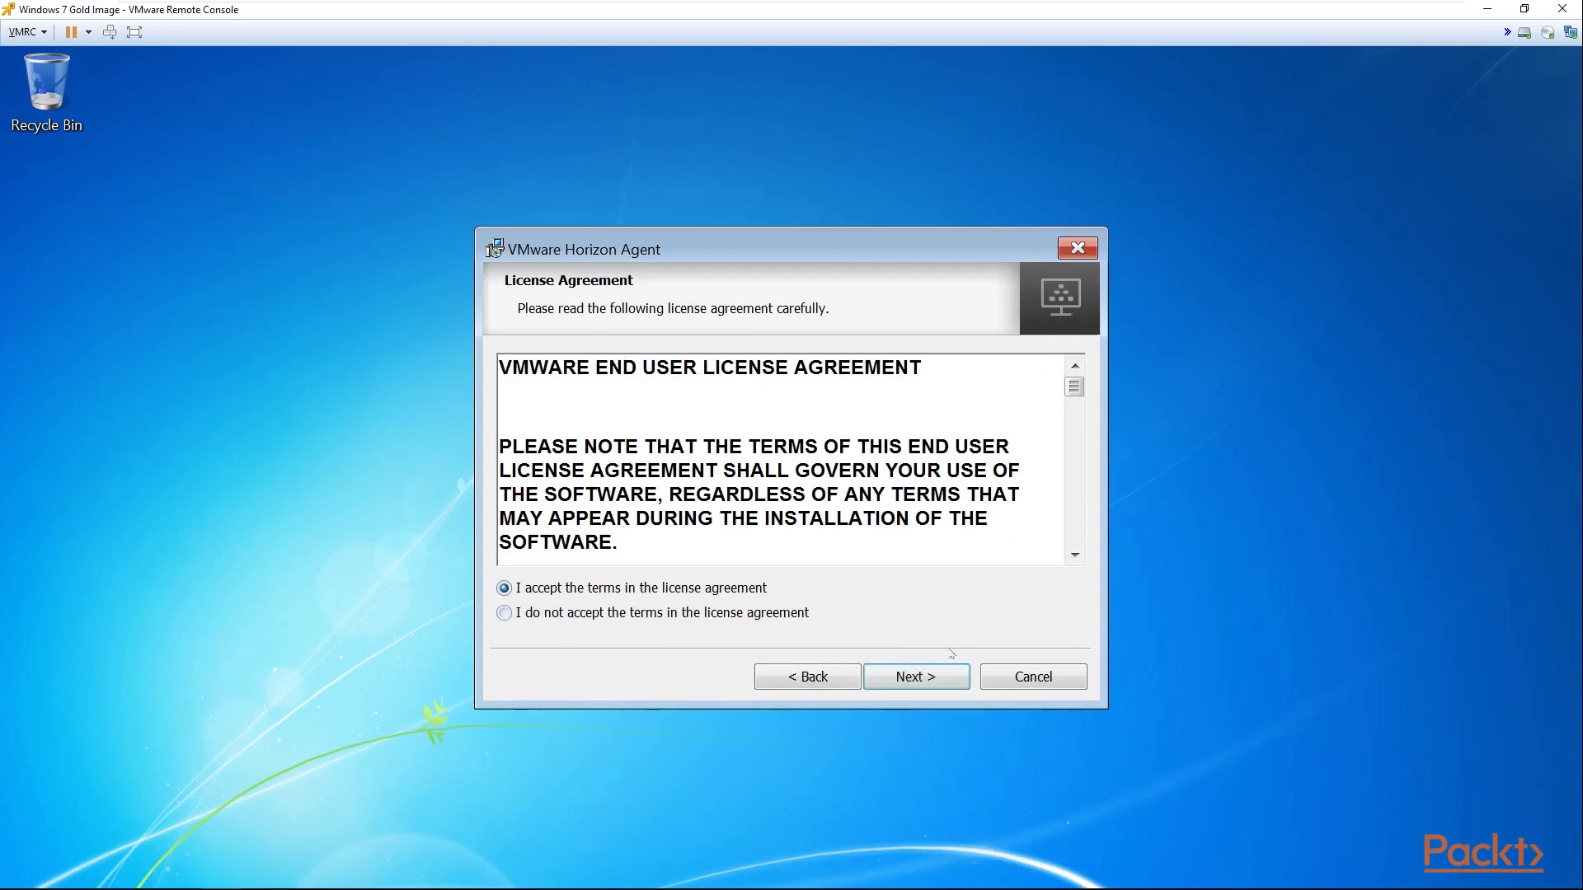
{"action": "left_click", "coordinate": [924, 677]}
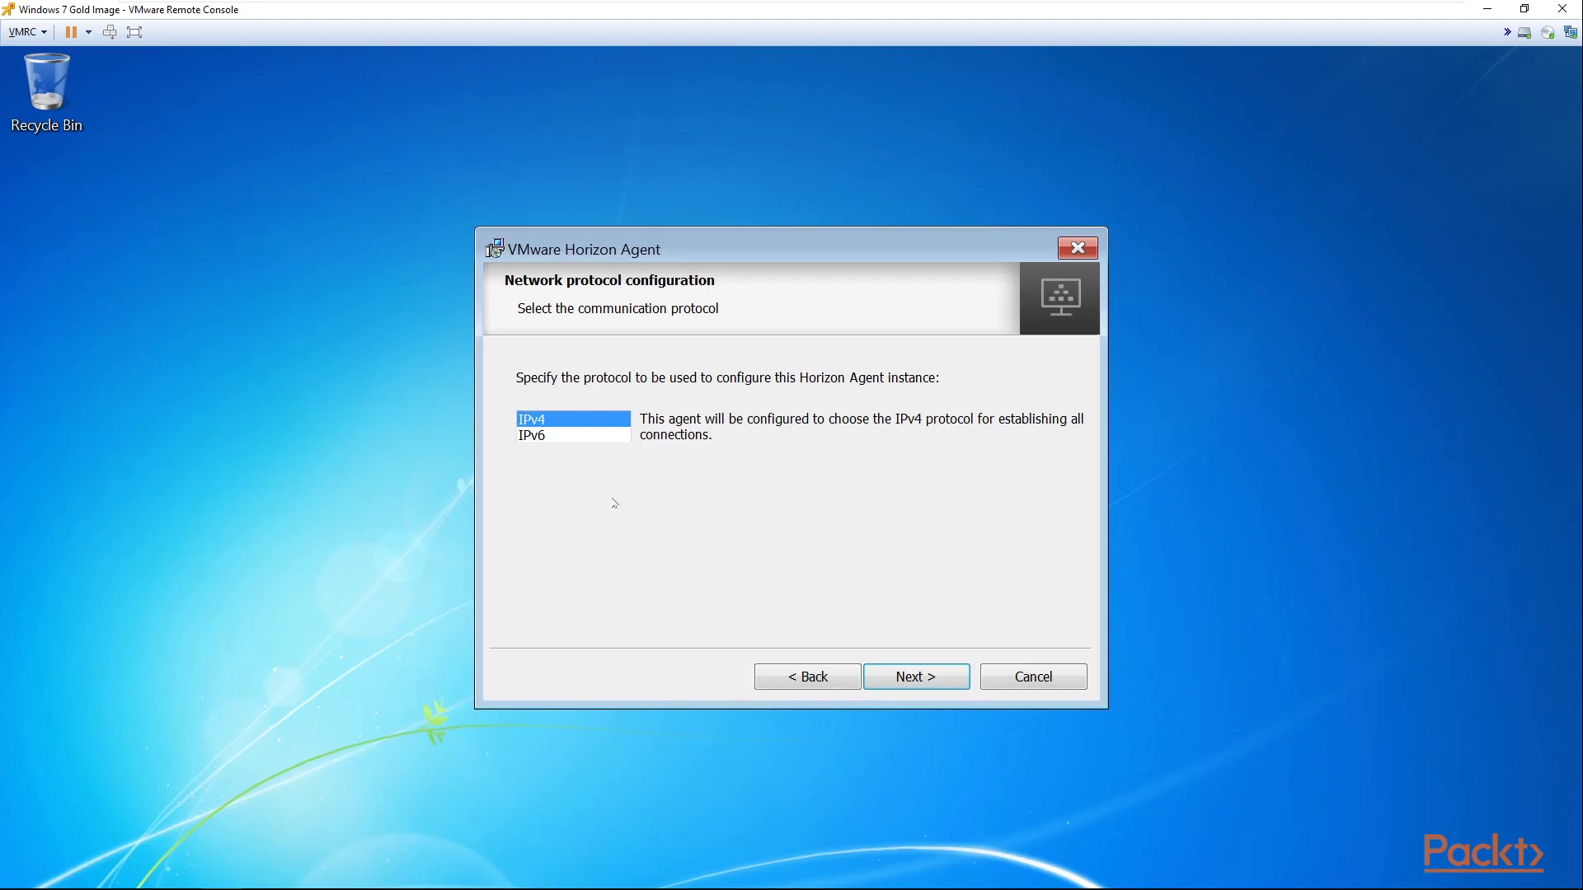
Step: Keep IPv4 as the protocol, review the Custom Setup features including VMware Horizon 7 Persona Management, and continue with the preselected features
{"action": "left_click", "coordinate": [917, 678]}
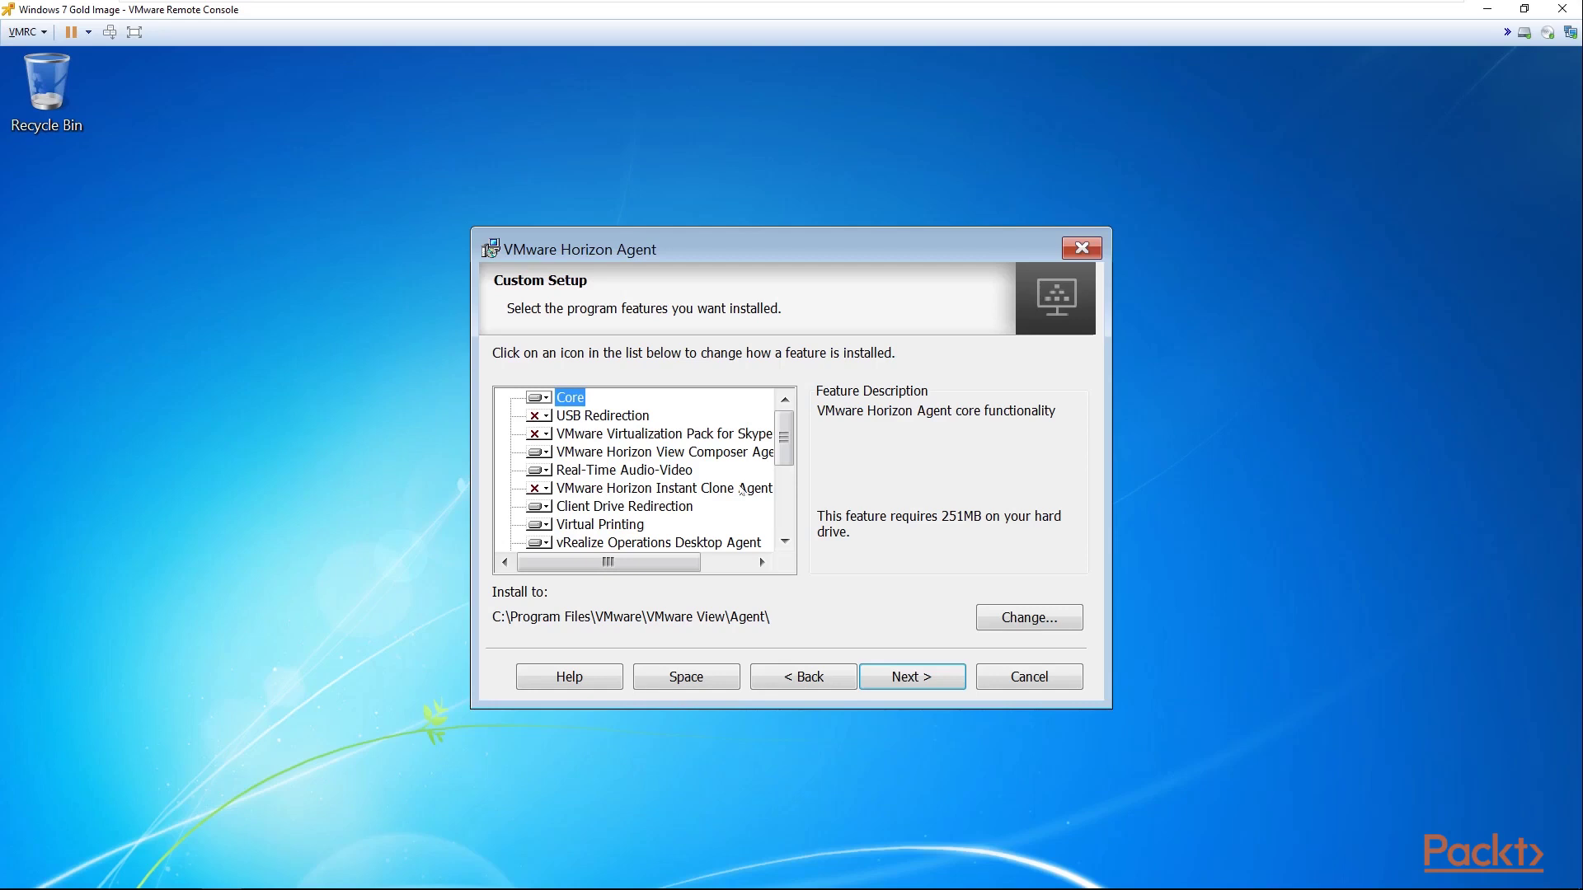
{"action": "scroll", "coordinate": [774, 466], "scroll_direction": "down", "scroll_amount": 1}
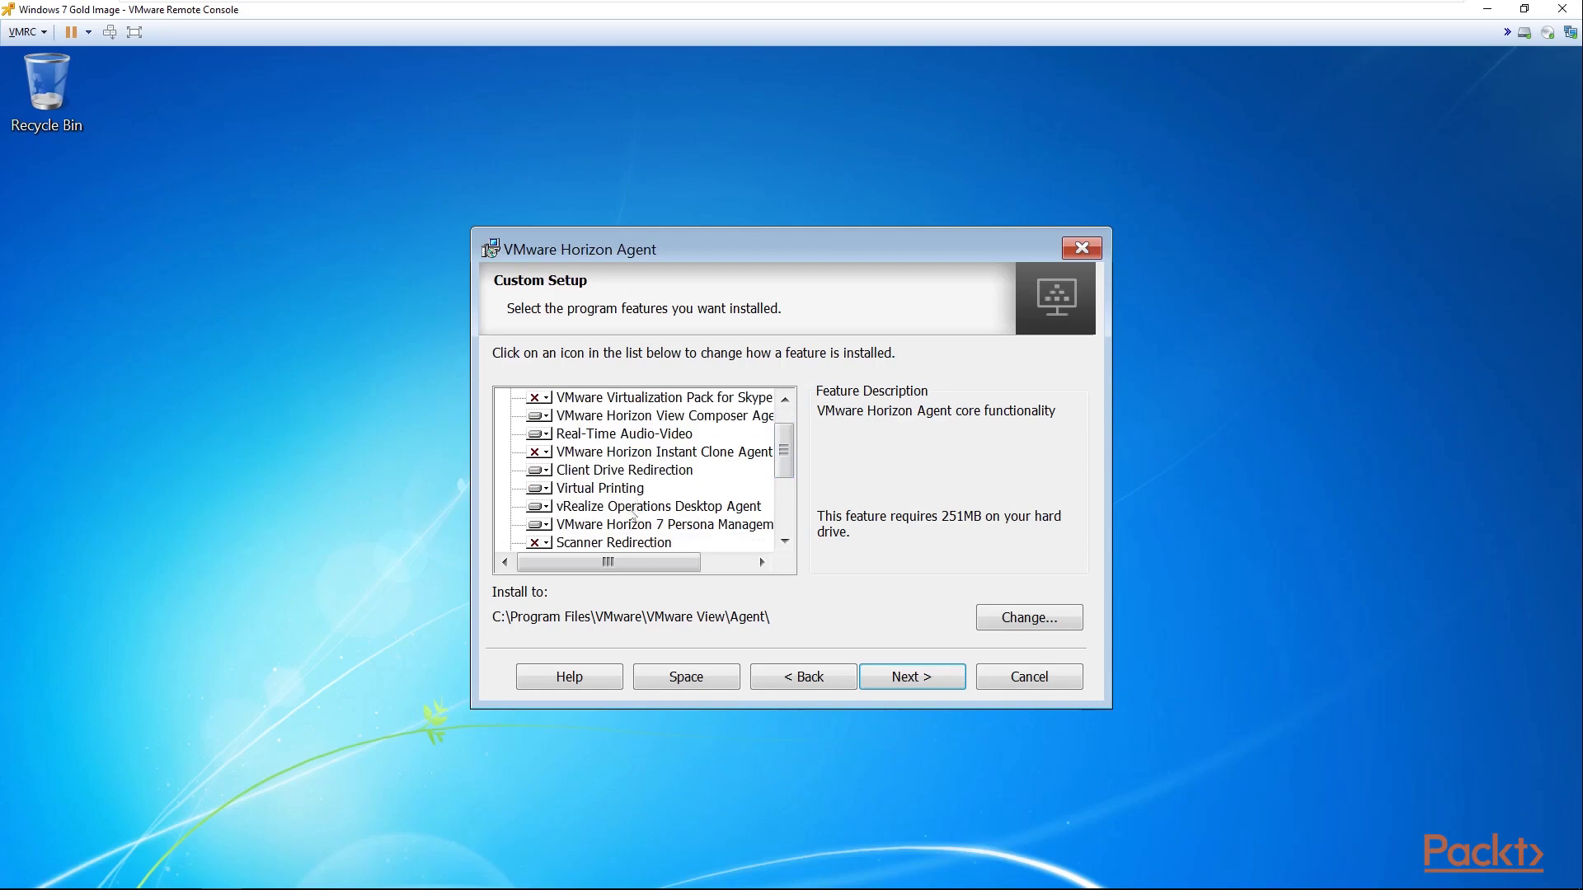
{"action": "left_click", "coordinate": [733, 524]}
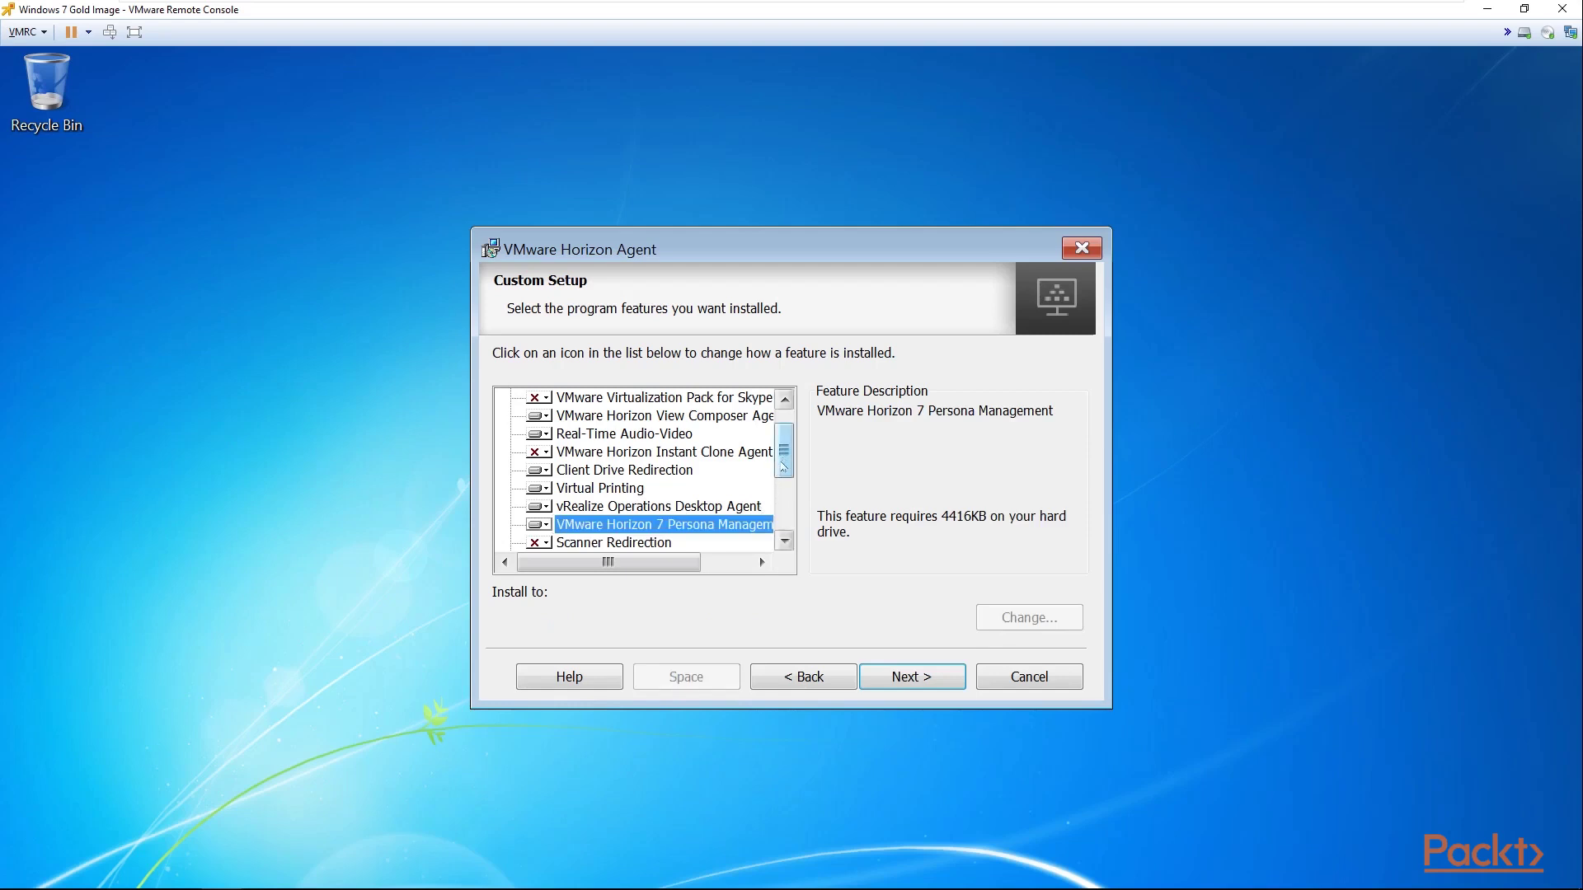
{"action": "scroll", "coordinate": [784, 493], "scroll_direction": "down", "scroll_amount": 2}
{"action": "scroll", "coordinate": [784, 492], "scroll_direction": "down", "scroll_amount": 1}
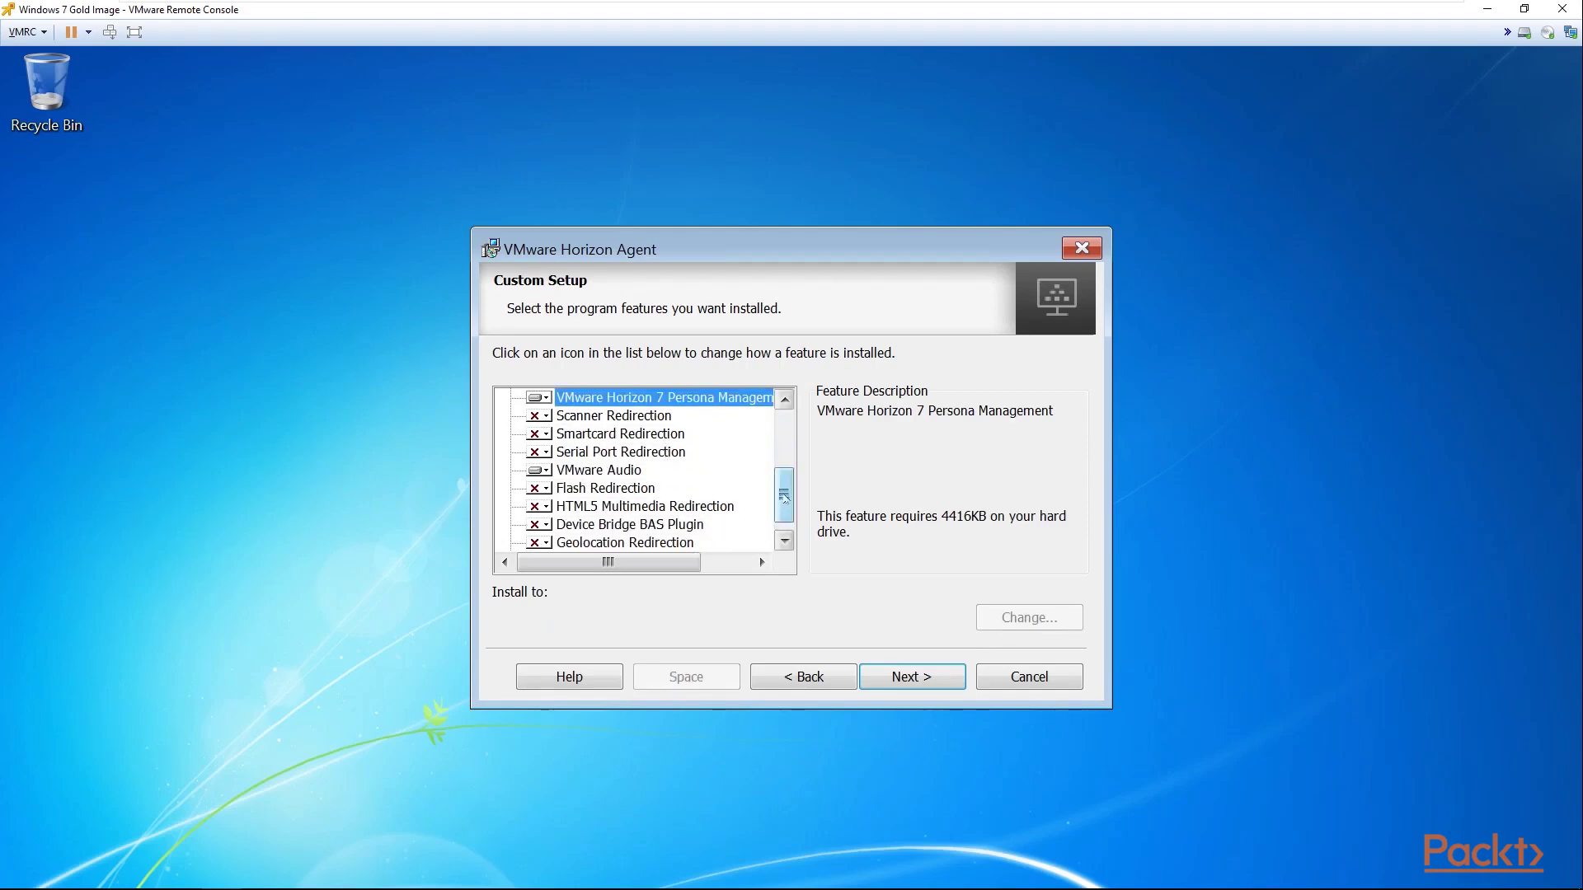
{"action": "scroll", "coordinate": [778, 487], "scroll_direction": "down", "scroll_amount": 1}
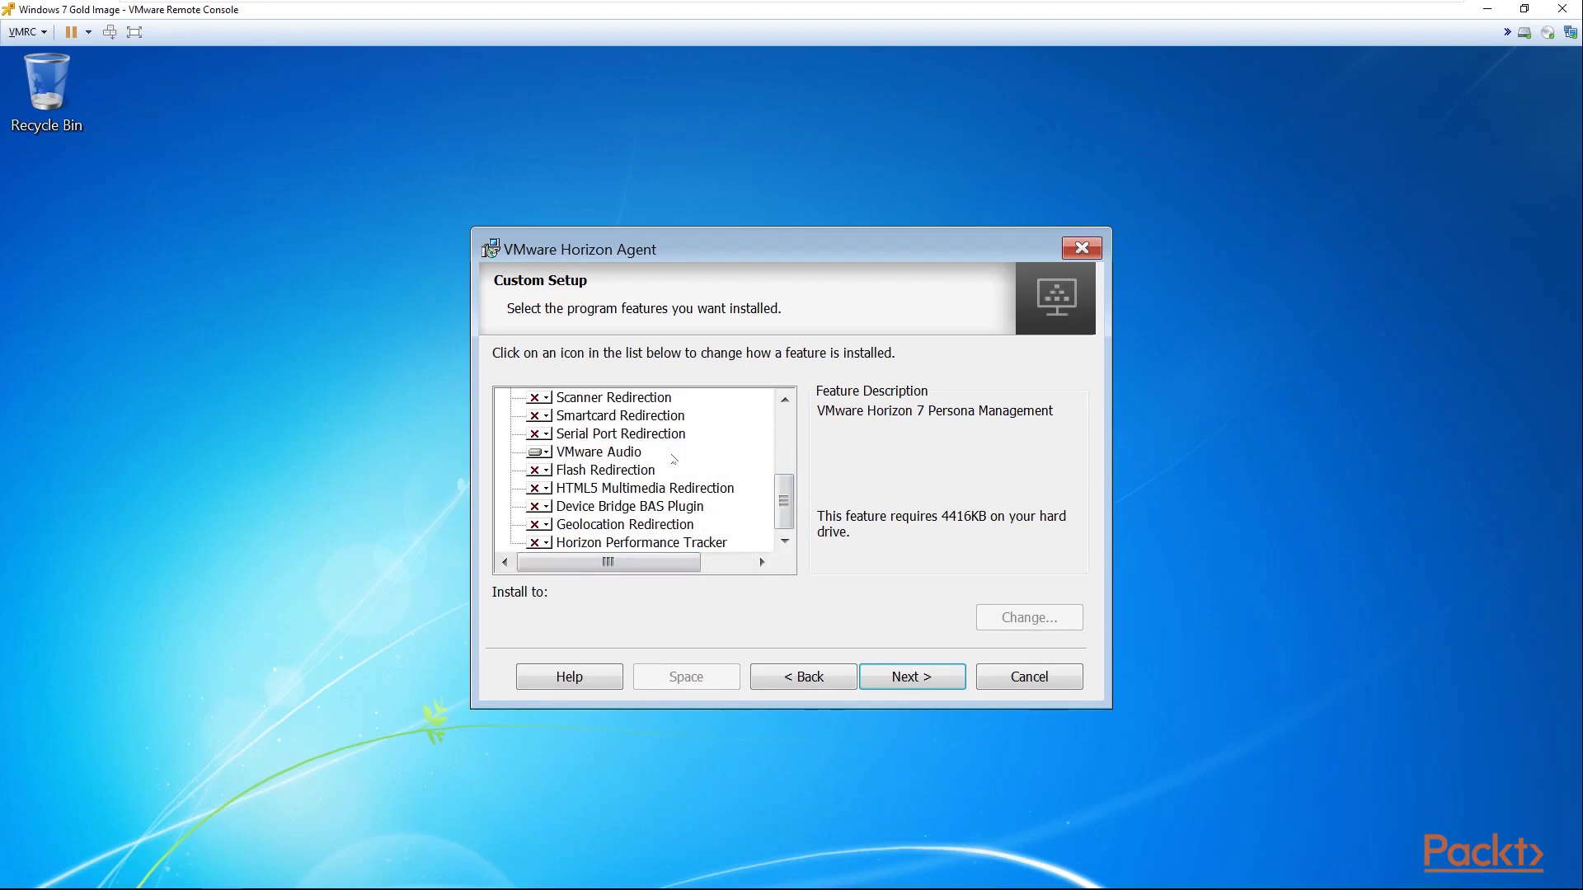
{"action": "scroll", "coordinate": [674, 459], "scroll_direction": "up", "scroll_amount": 4}
{"action": "left_click", "coordinate": [937, 681]}
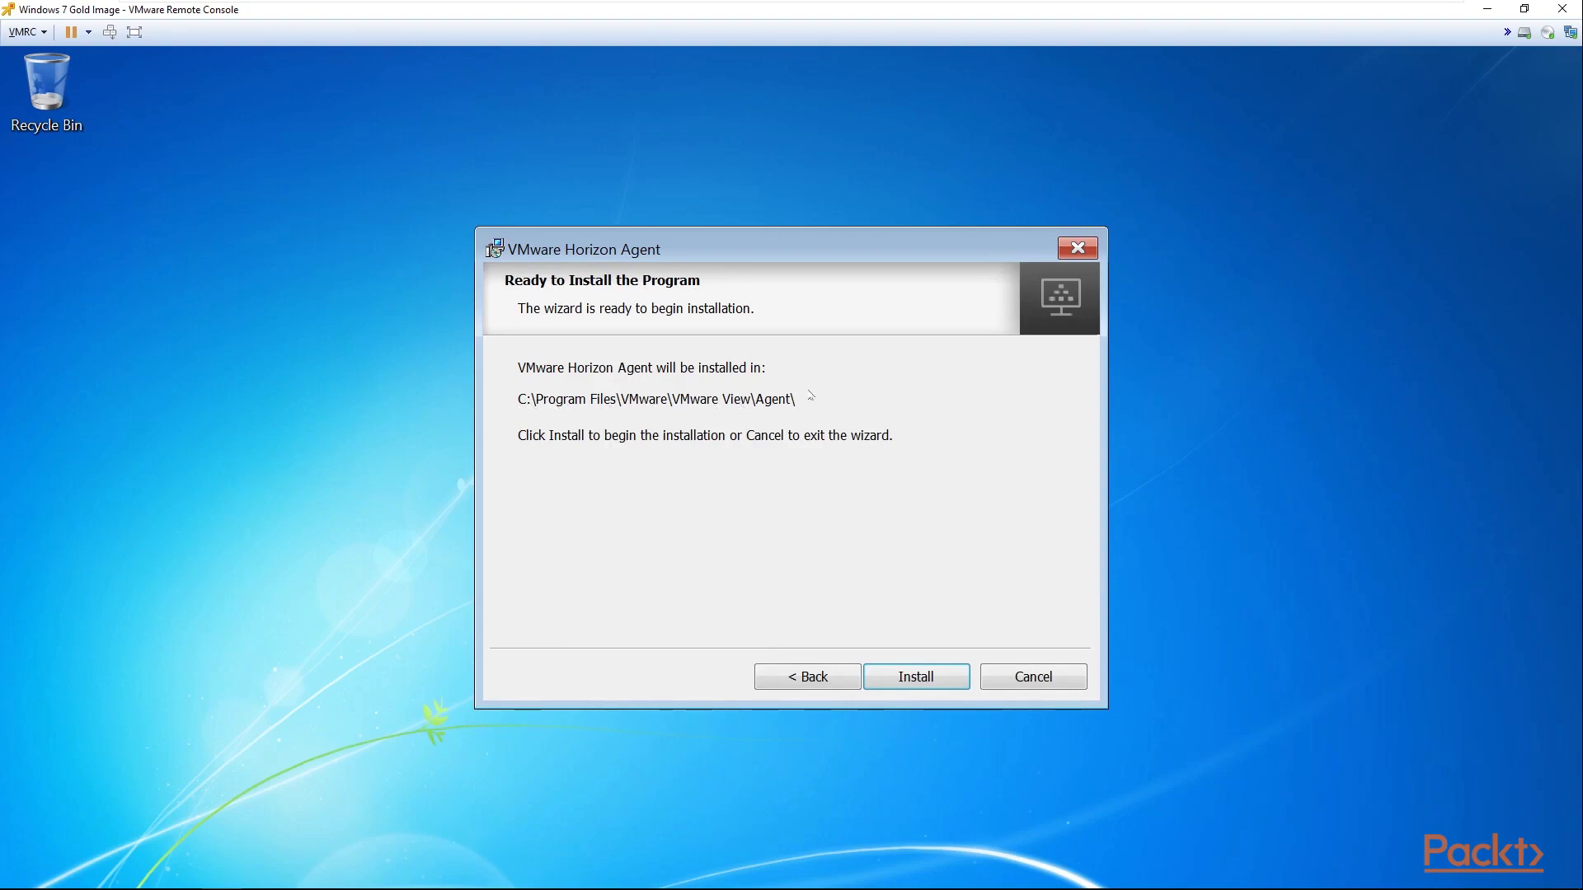
Step: Install VMware Horizon Agent in C:\Program Files\VMware\VMware View\Agent\ and finish the installation wizard
{"action": "left_click", "coordinate": [905, 679]}
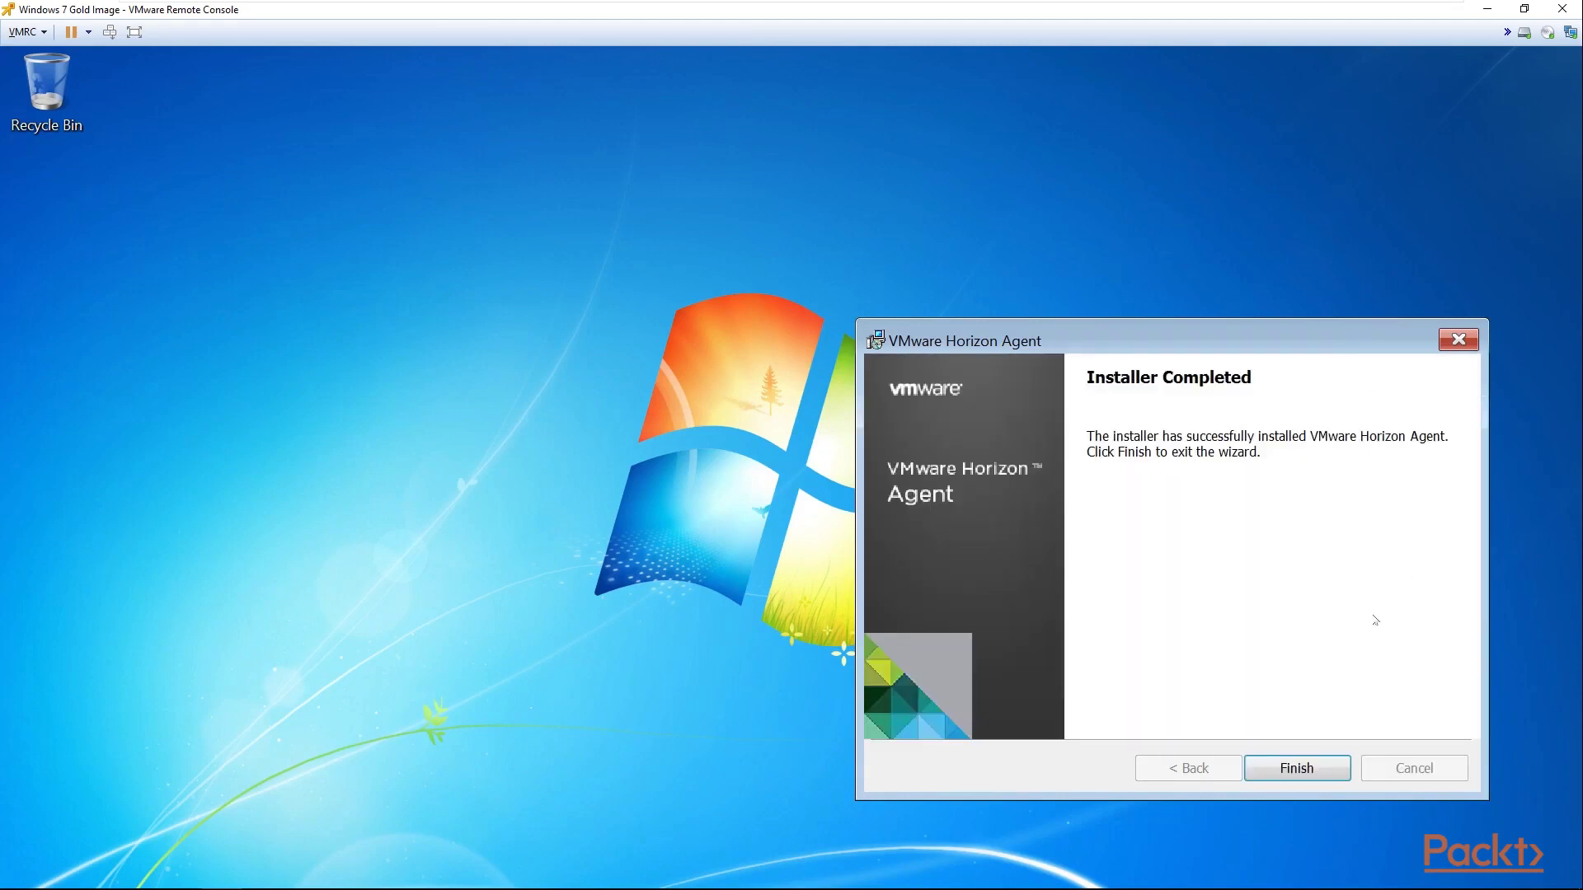
{"action": "left_click", "coordinate": [1328, 771]}
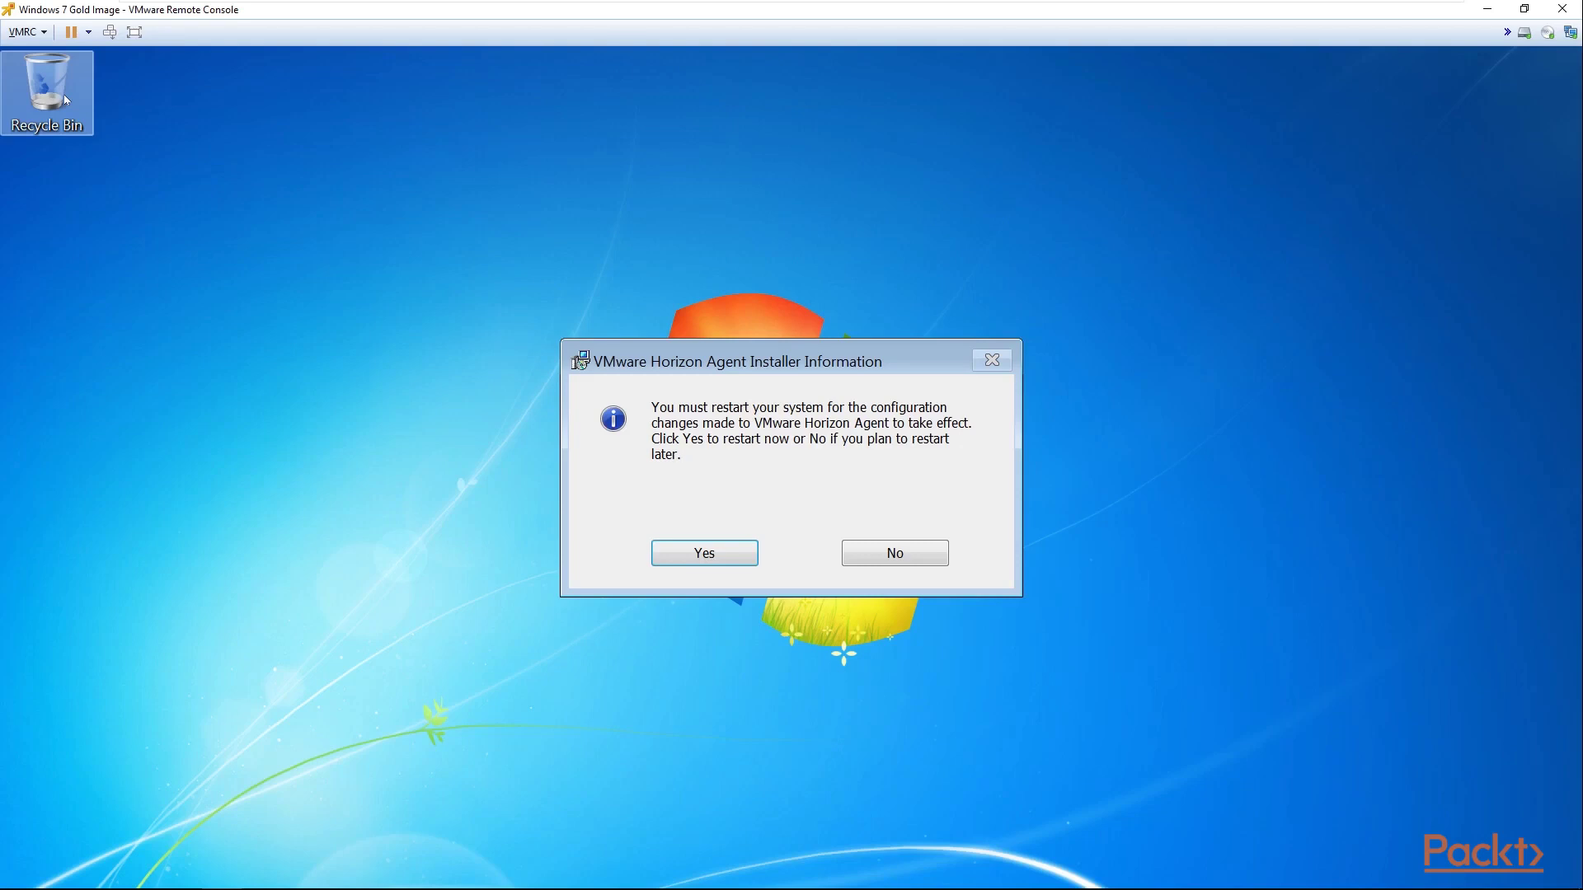
Step: Open a Command Prompt, write the command ipconfig /release without running it, and close the window
{"action": "key", "text": "super+r"}
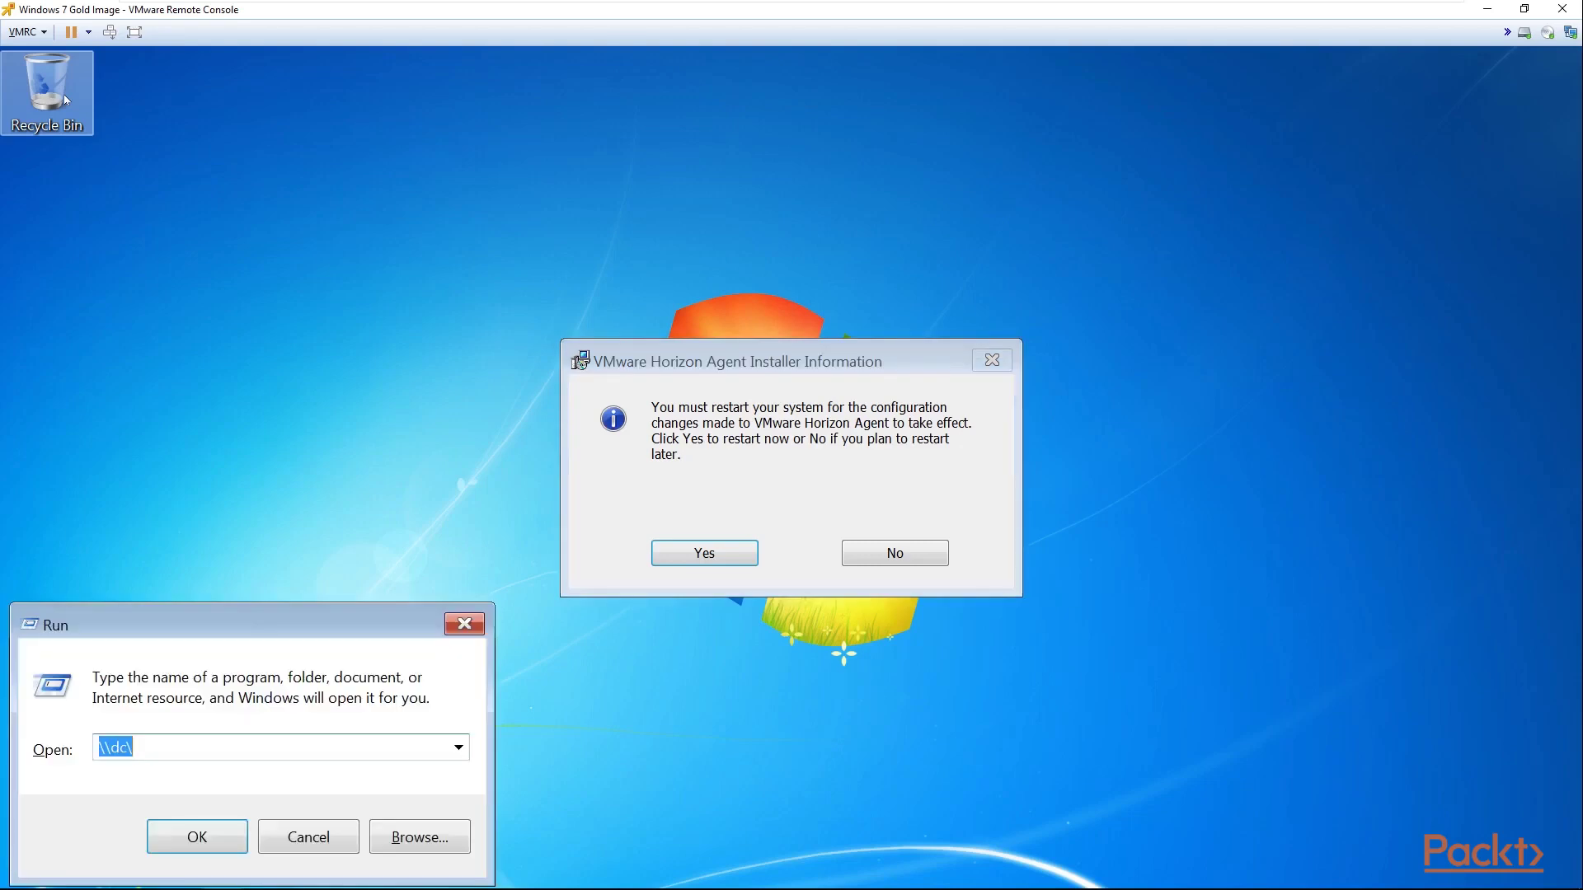
{"action": "type", "text": "cmd"}
{"action": "key", "text": "Return"}
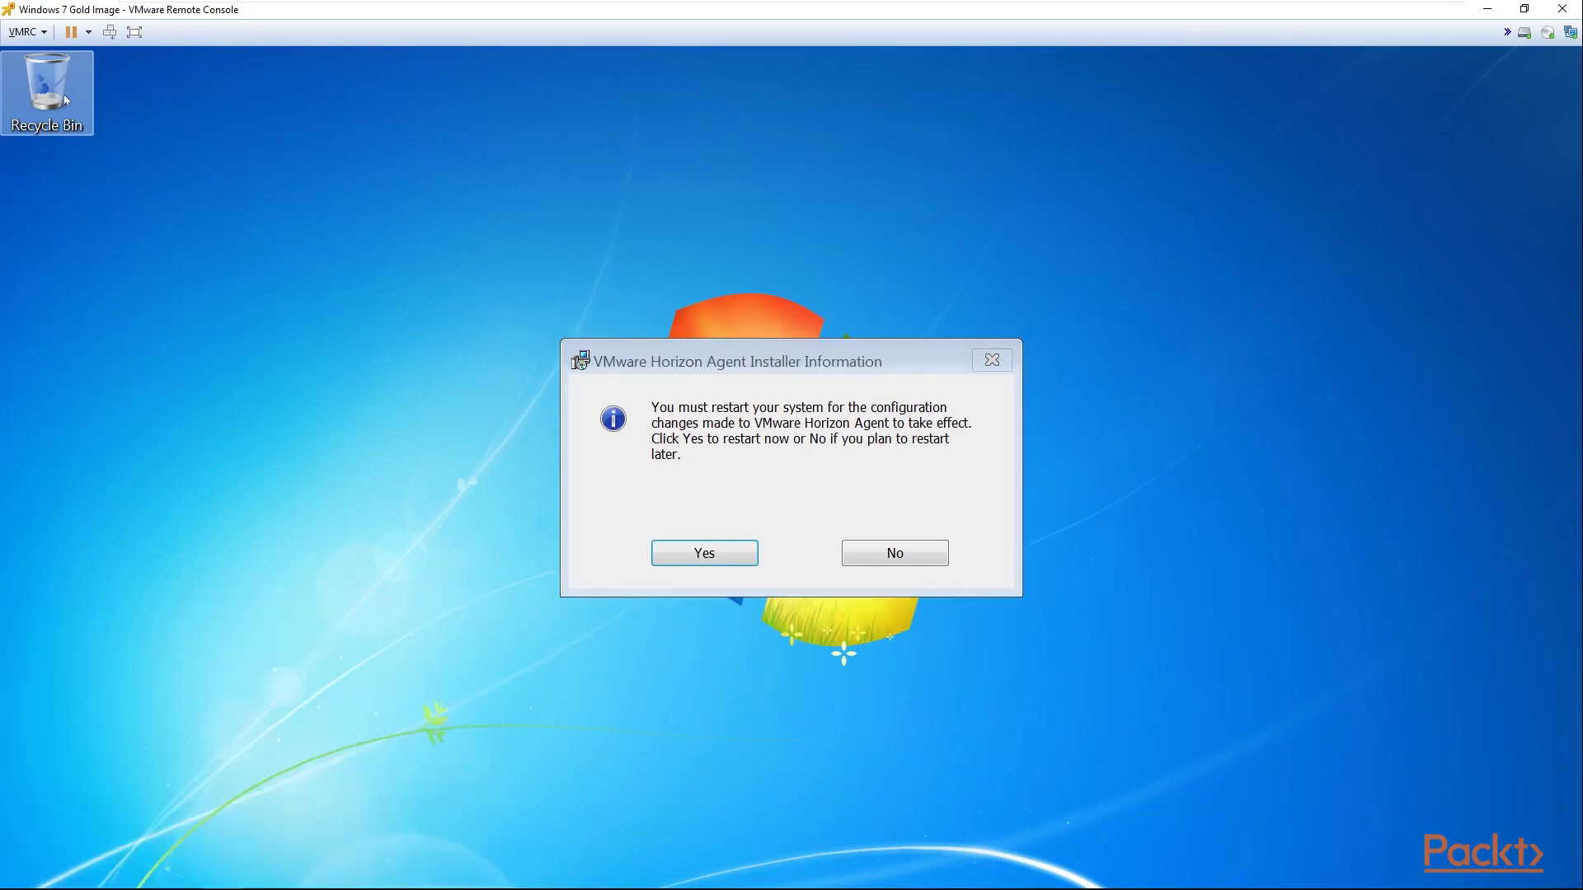
{"action": "type", "text": "ipconfig"}
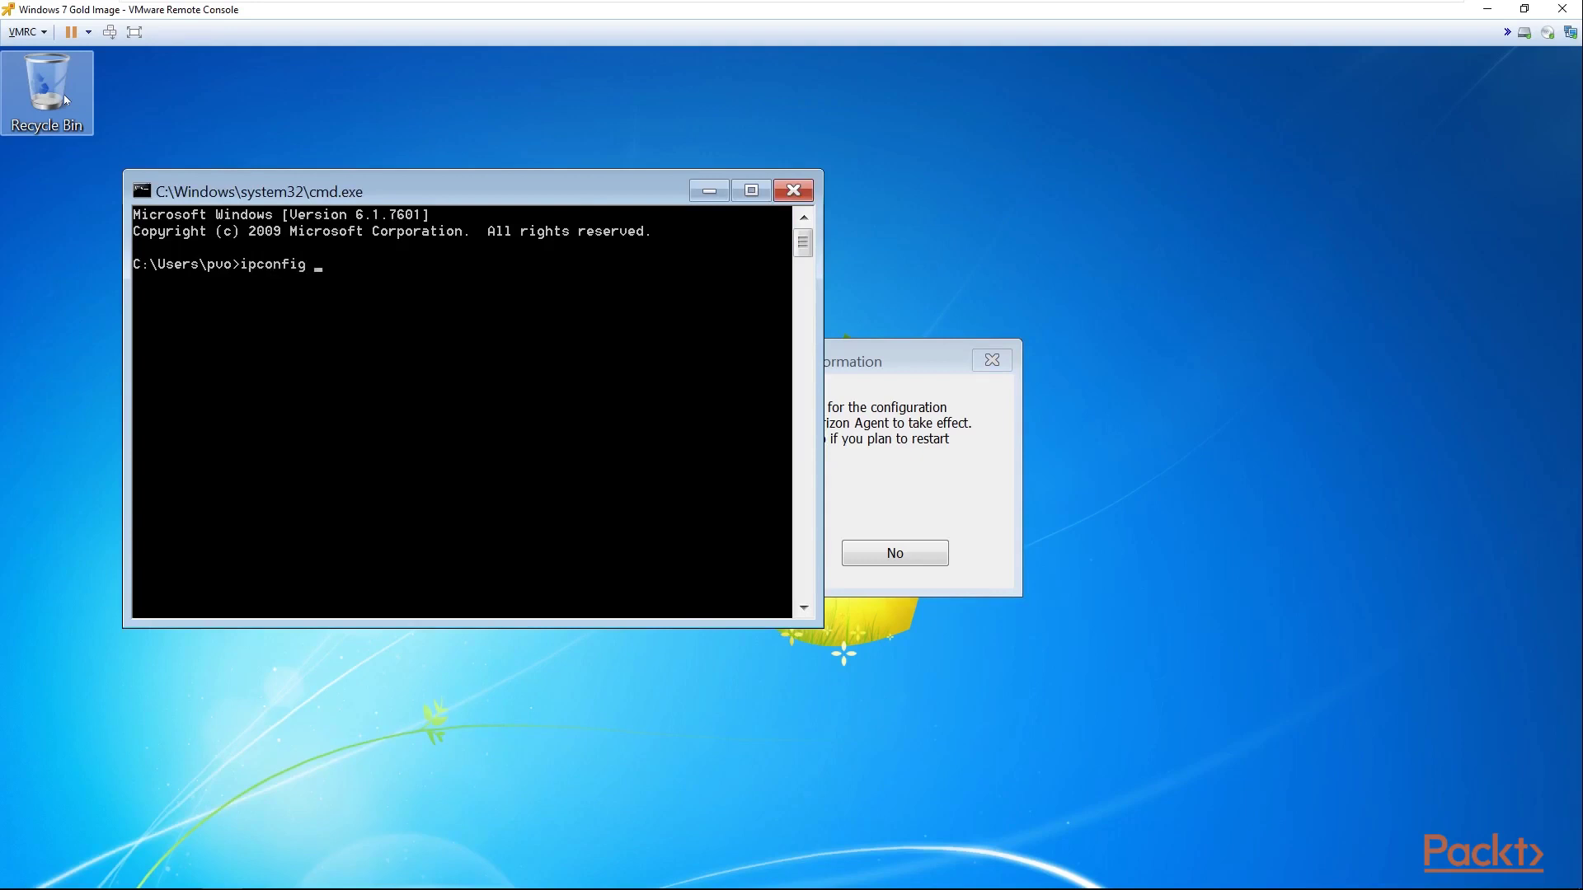
{"action": "type", "text": " /release"}
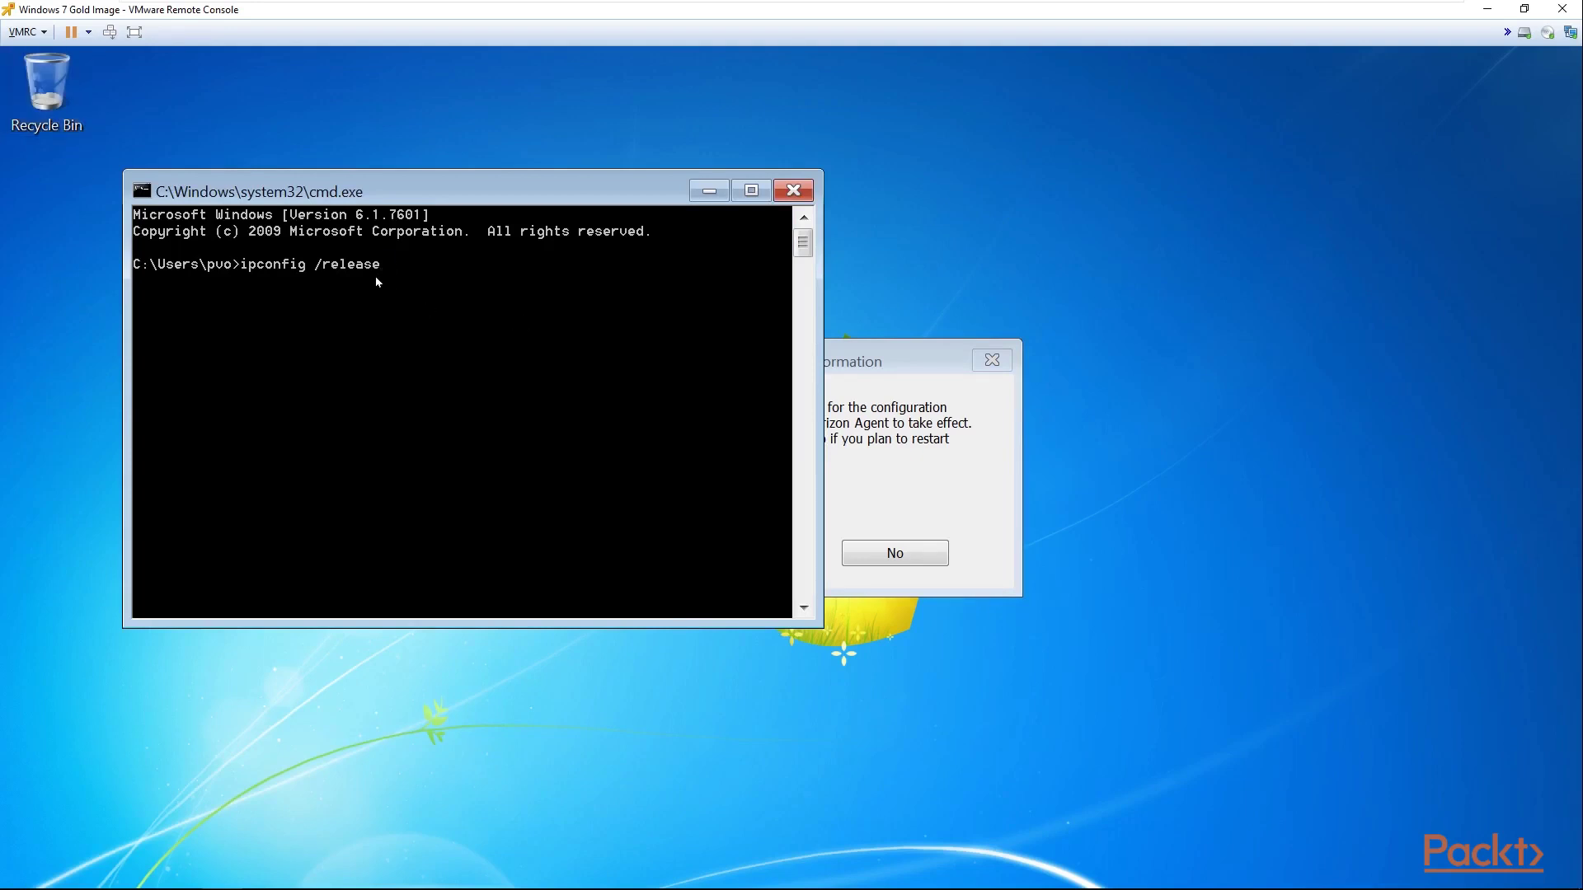
{"action": "left_click", "coordinate": [810, 197]}
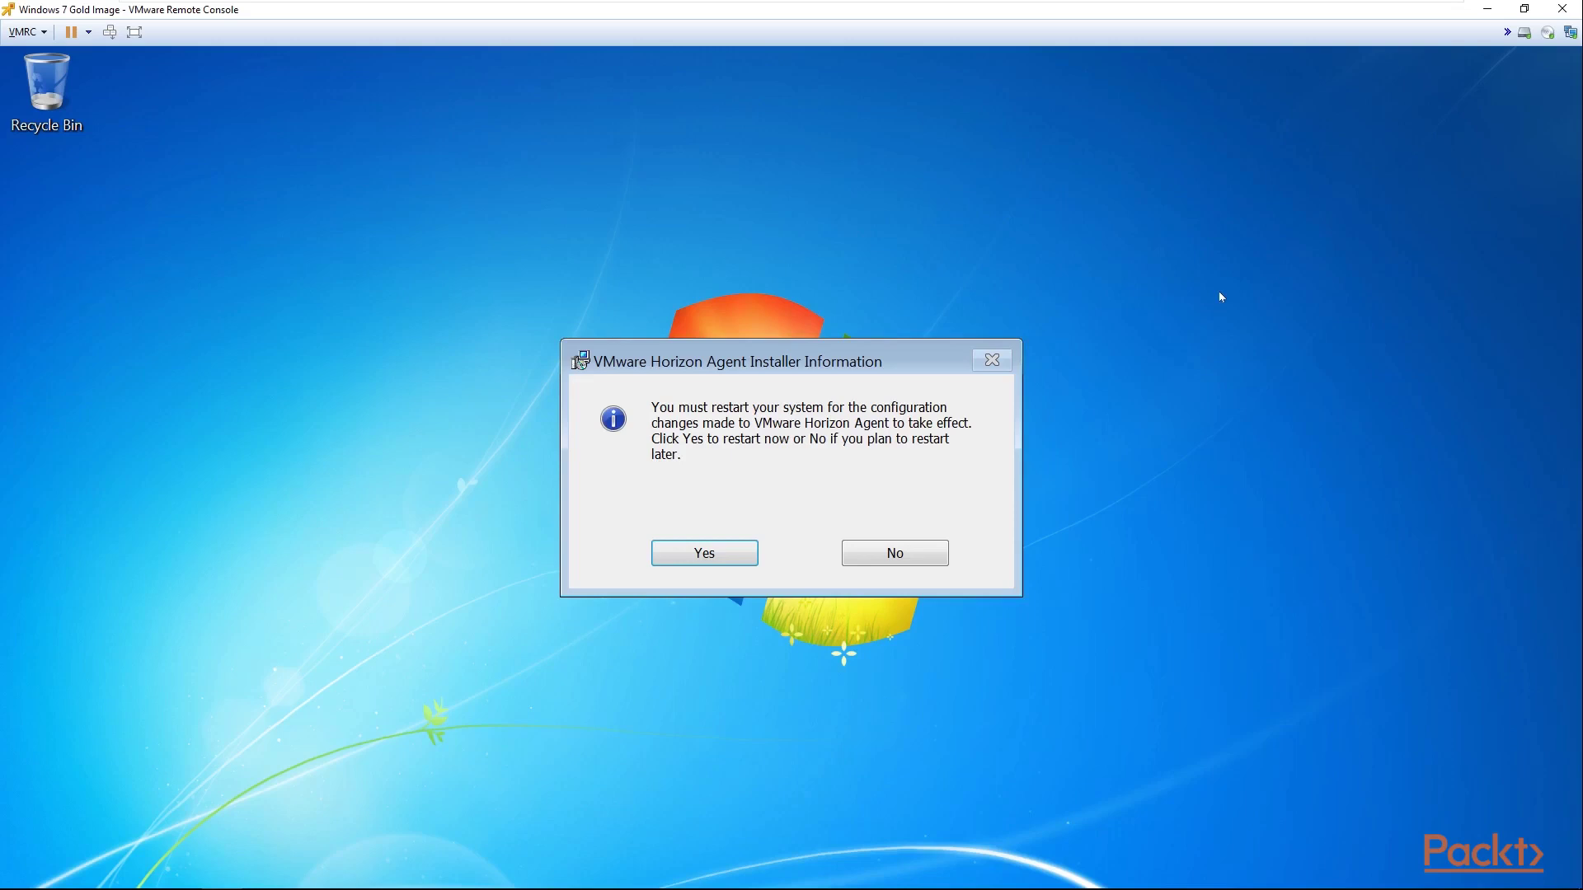
Step: Restart the system to apply the Horizon Agent configuration changes
{"action": "left_click", "coordinate": [730, 554]}
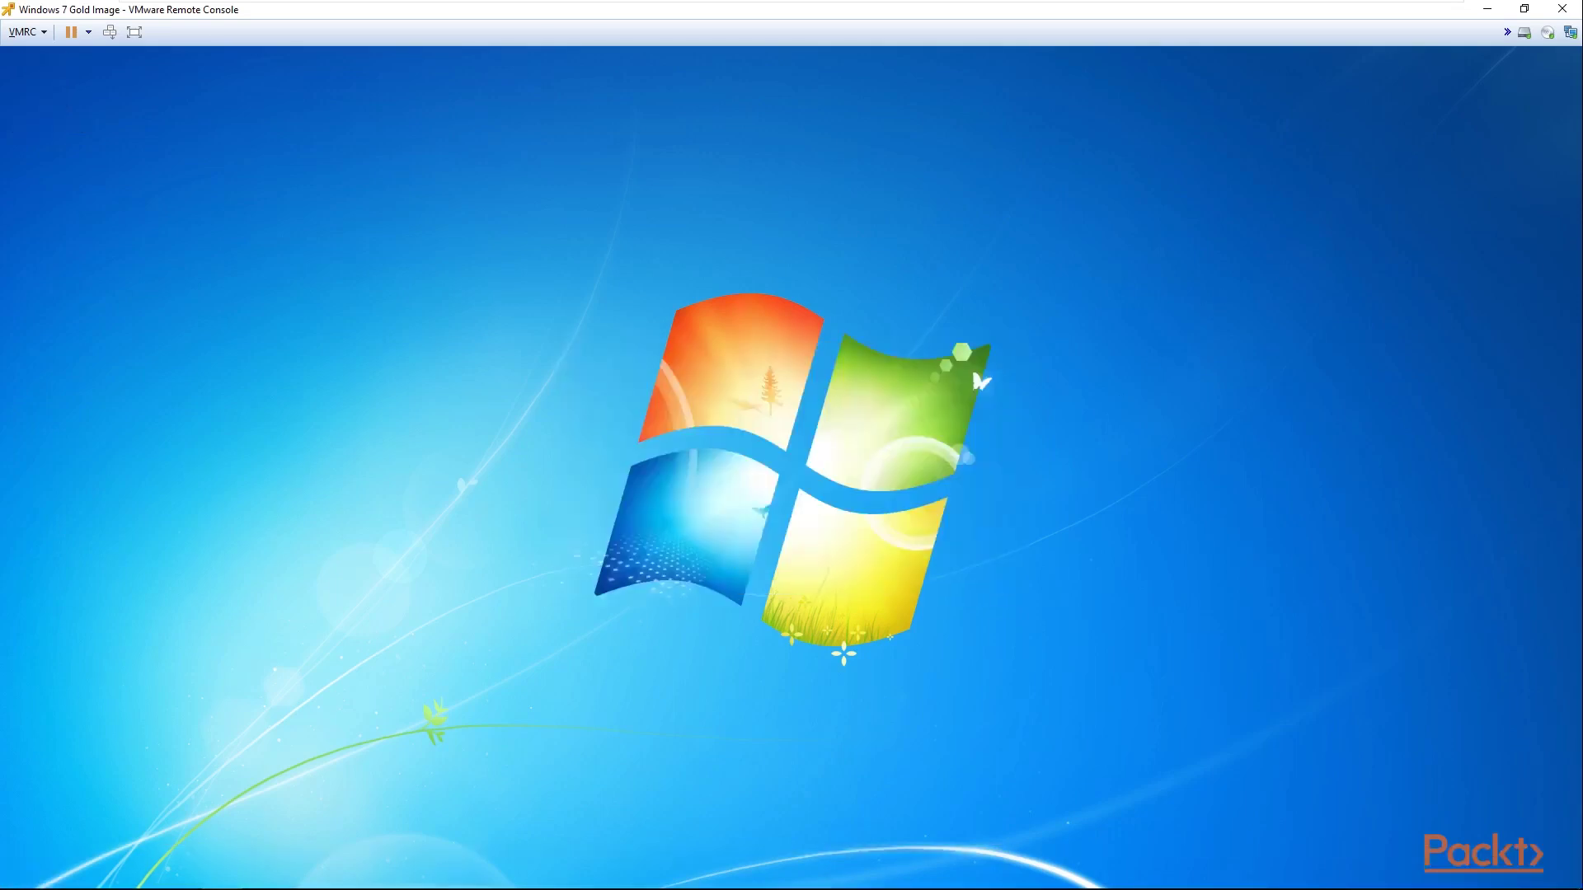